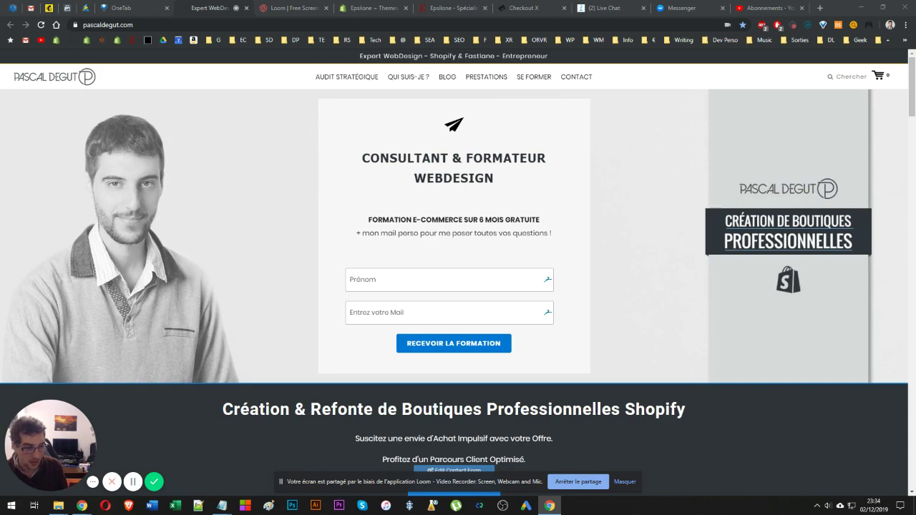
- Review the MAIL #1 to #3 drafts in Notepad, then move the window off-screen right
{"action": "key", "text": "super+d"}
{"action": "key", "text": "super+d"}
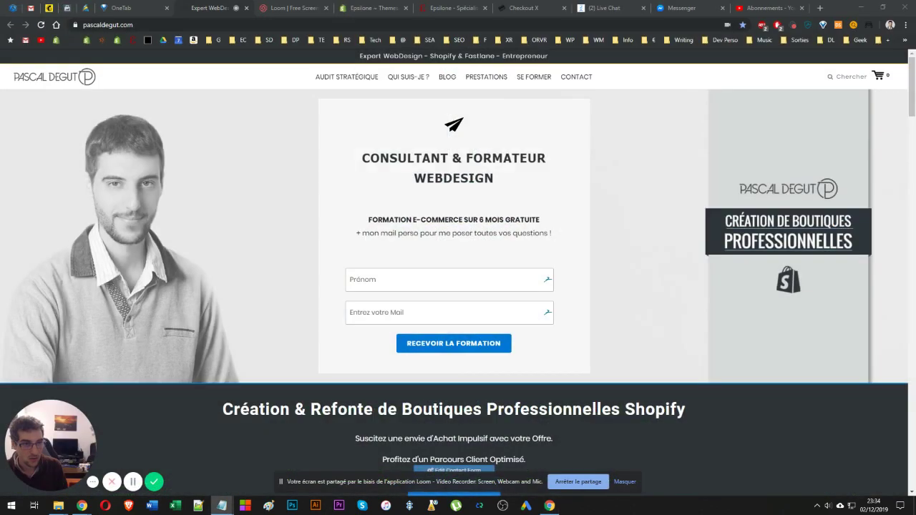
{"action": "left_click", "coordinate": [222, 505]}
{"action": "scroll", "coordinate": [539, 316], "scroll_direction": "down", "scroll_amount": 20}
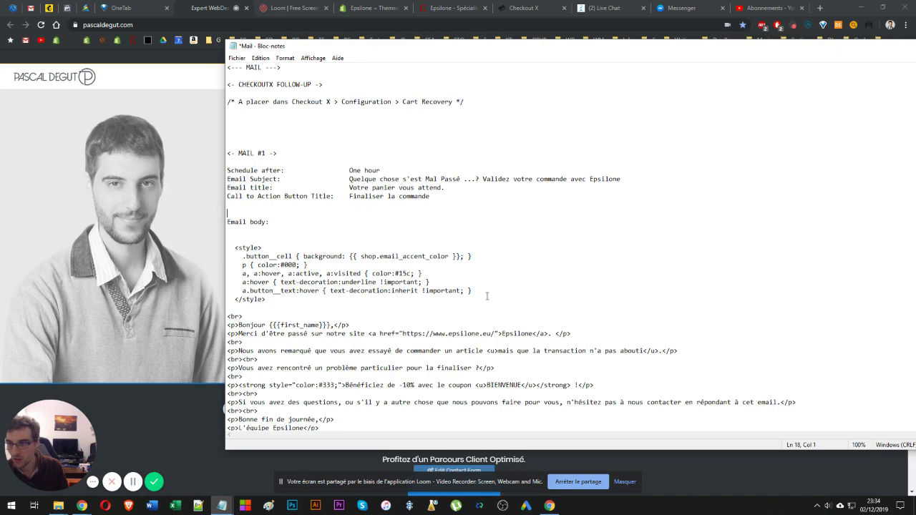
{"action": "scroll", "coordinate": [387, 307], "scroll_direction": "up", "scroll_amount": 20}
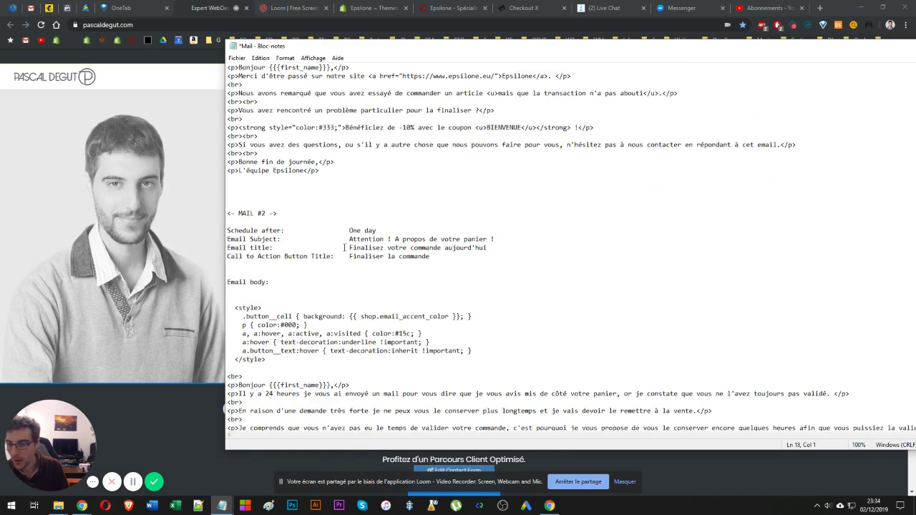
{"action": "left_click_drag", "start_coordinate": [276, 47], "coordinate": [915, 97]}
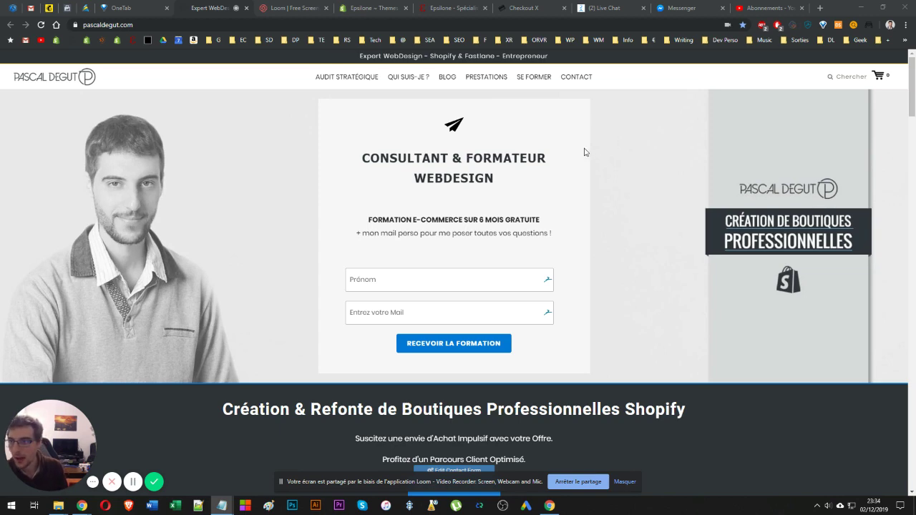
- Close the Loom tab and view Epsilone's Home Cinema offer at €64,90 instead of €259,90
{"action": "left_click", "coordinate": [326, 8]}
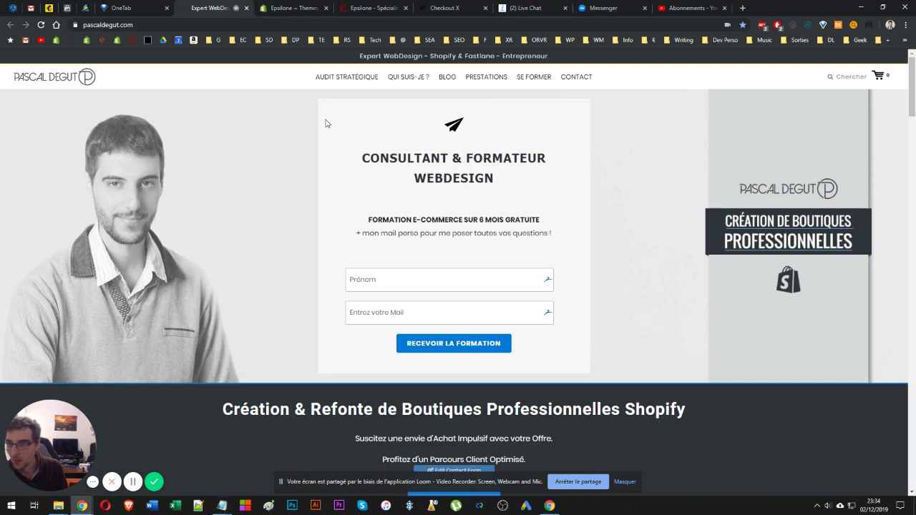
{"action": "left_click", "coordinate": [405, 9]}
{"action": "left_click_drag", "start_coordinate": [912, 71], "coordinate": [624, 211]}
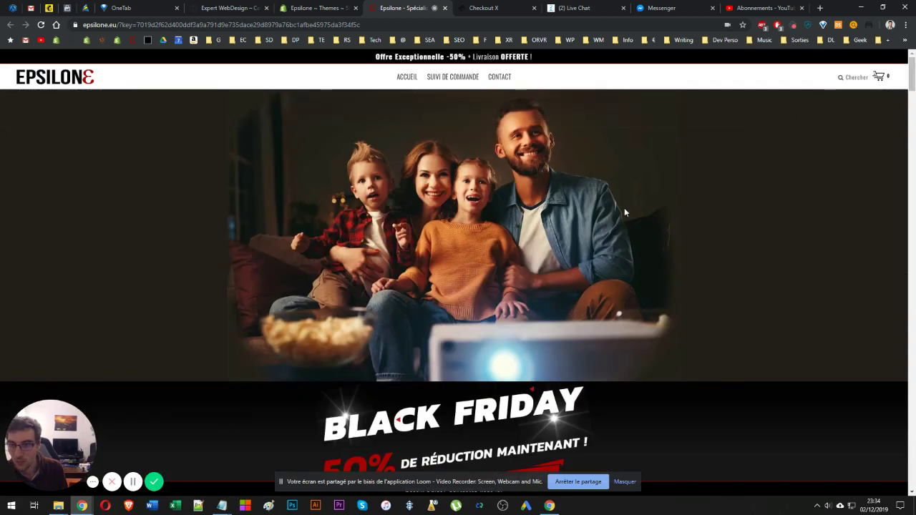
{"action": "scroll", "coordinate": [624, 211], "scroll_direction": "down", "scroll_amount": 8}
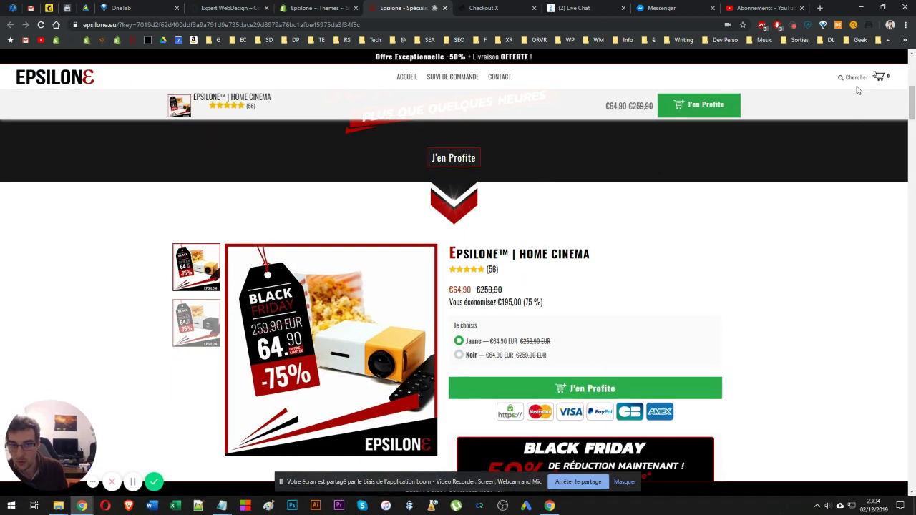
{"action": "left_click", "coordinate": [314, 7]}
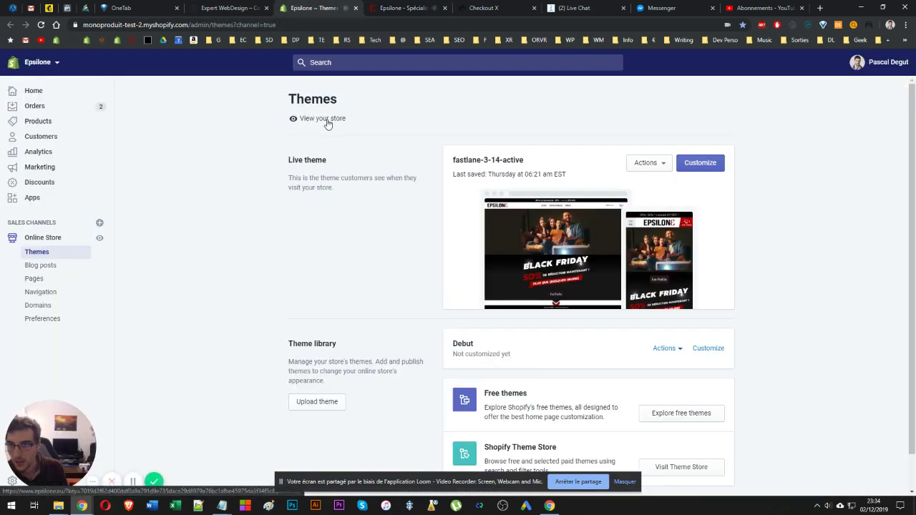
- Switch to the Checkout X tab showing Configuration > Cart Recovery
{"action": "left_click", "coordinate": [493, 8]}
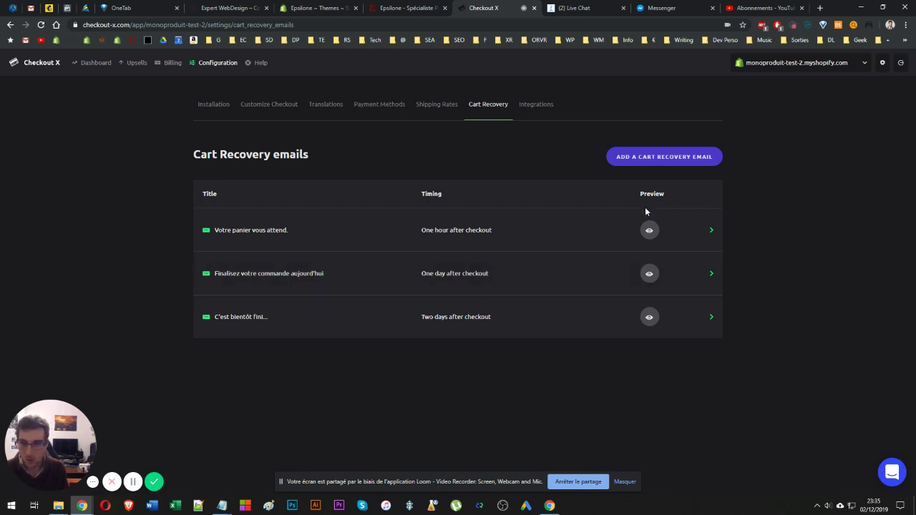
{"action": "left_click", "coordinate": [463, 241]}
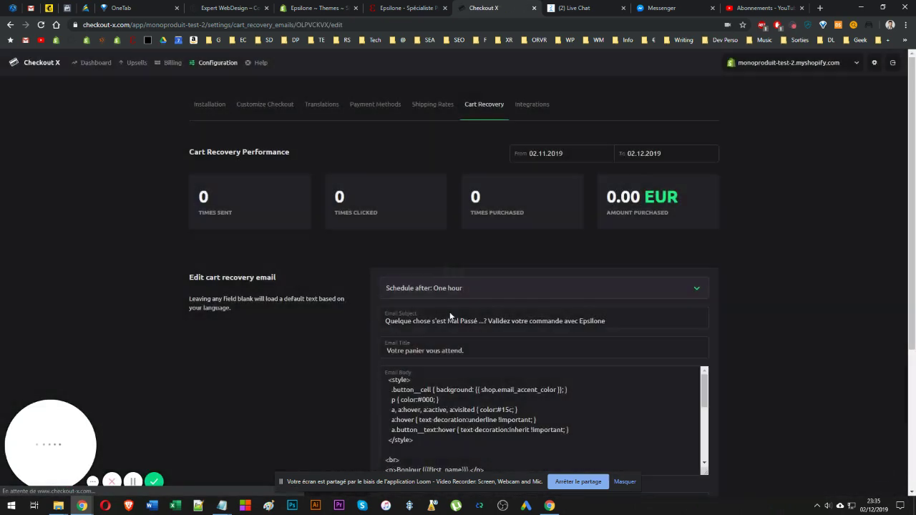
{"action": "left_click", "coordinate": [446, 289]}
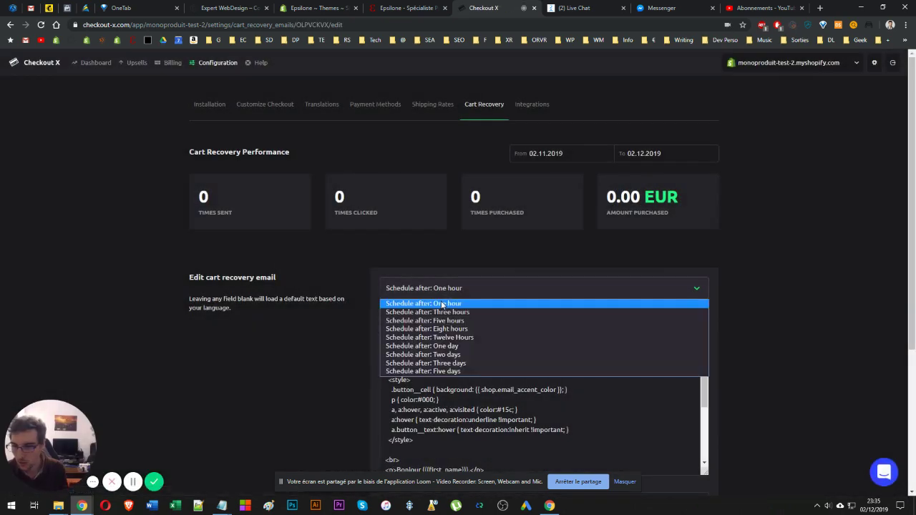
{"action": "left_click", "coordinate": [324, 319]}
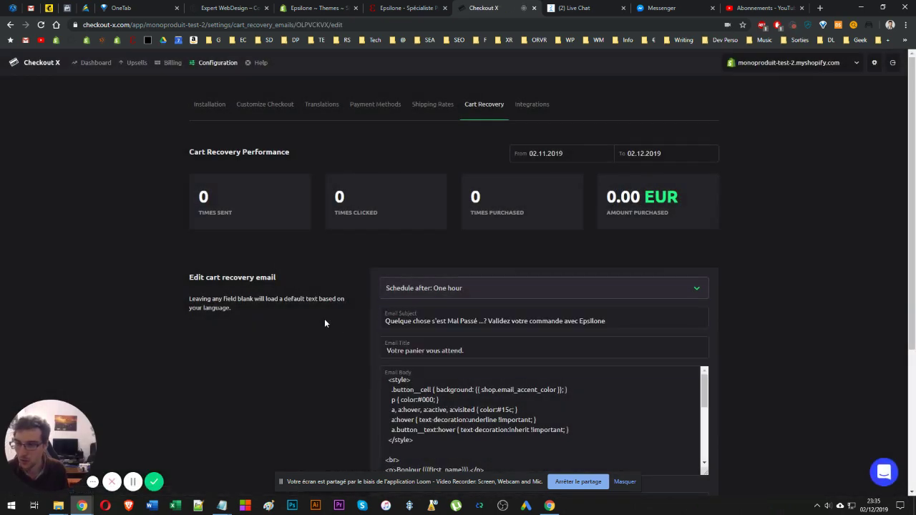
{"action": "left_click", "coordinate": [10, 24]}
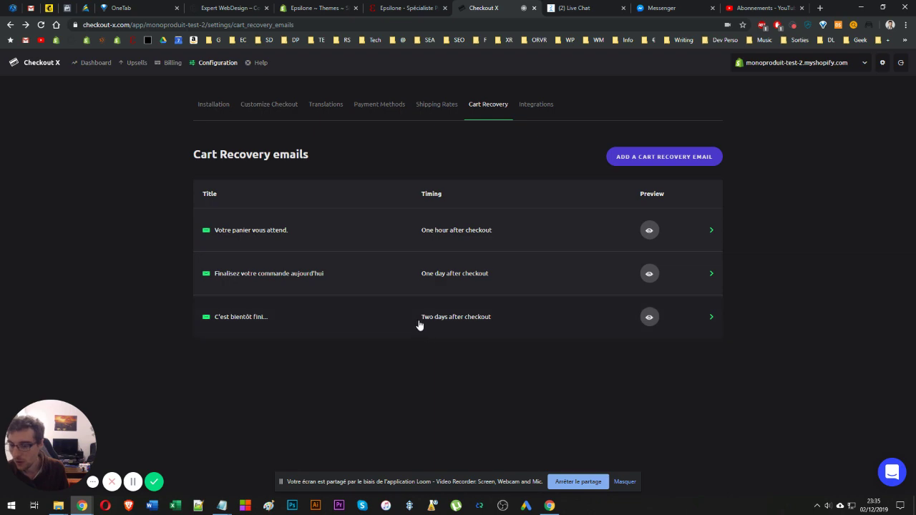
{"action": "left_click", "coordinate": [374, 238]}
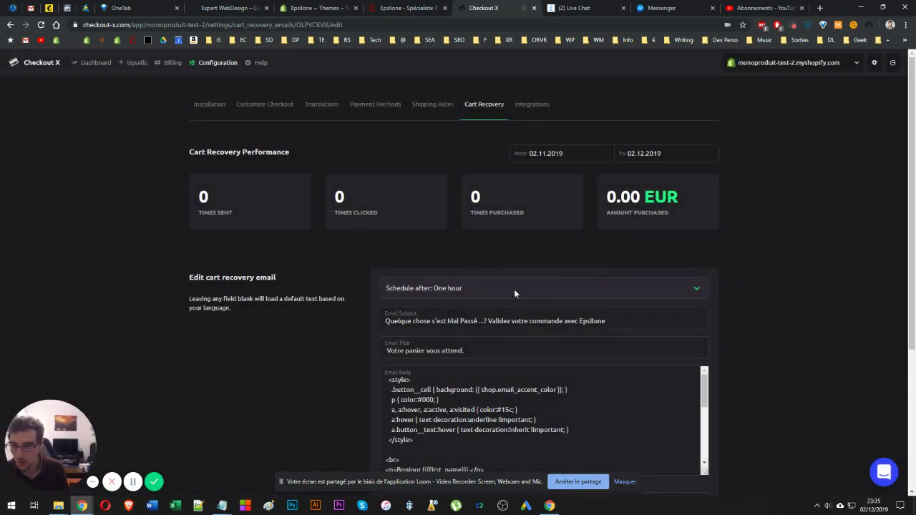
{"action": "key", "text": "alt+Left"}
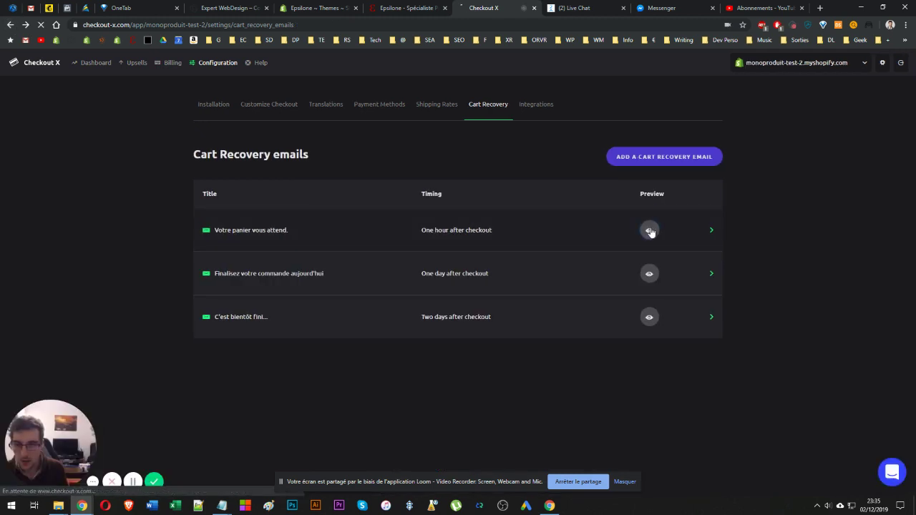
{"action": "left_click", "coordinate": [648, 230]}
{"action": "scroll", "coordinate": [494, 252], "scroll_direction": "down", "scroll_amount": 1}
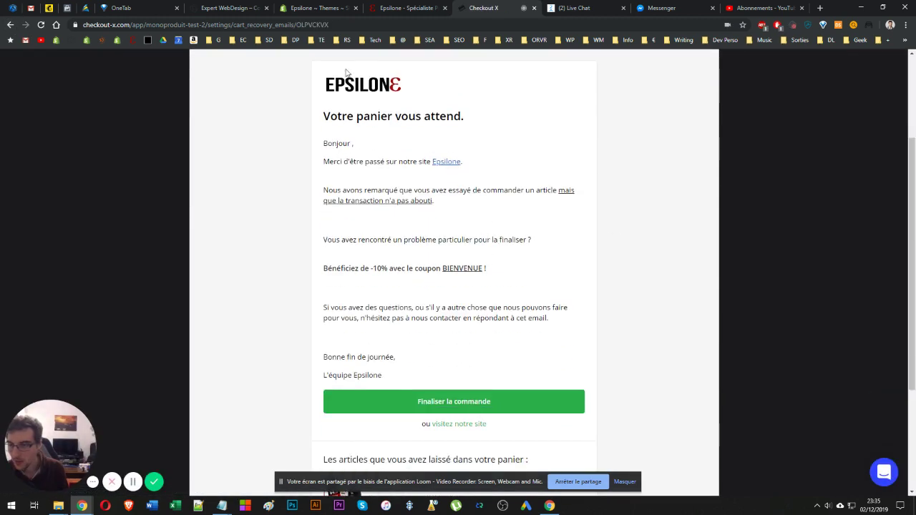
{"action": "left_click_drag", "start_coordinate": [311, 88], "coordinate": [408, 86]}
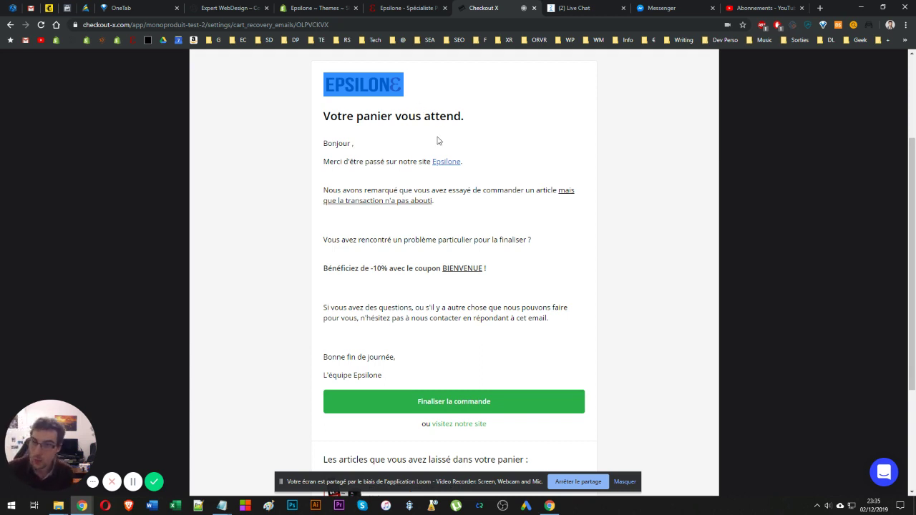
{"action": "left_click", "coordinate": [387, 123]}
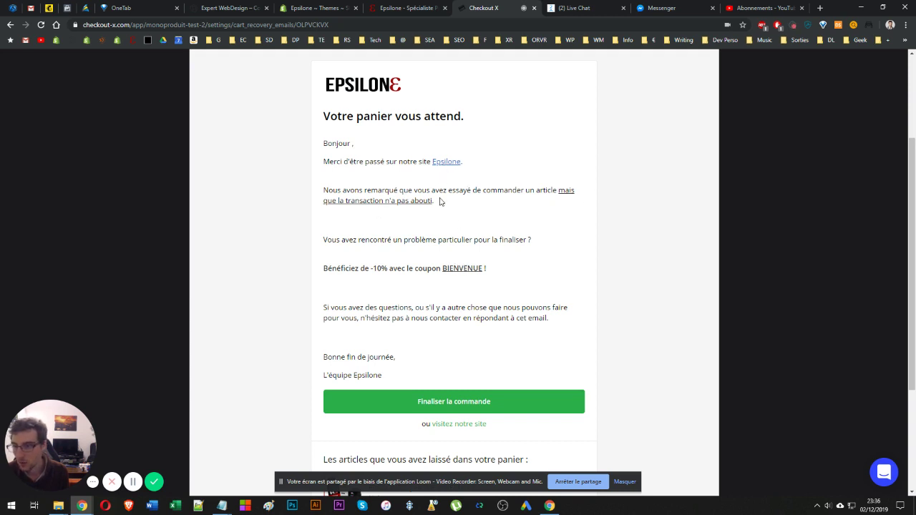
{"action": "scroll", "coordinate": [448, 245], "scroll_direction": "down", "scroll_amount": 2}
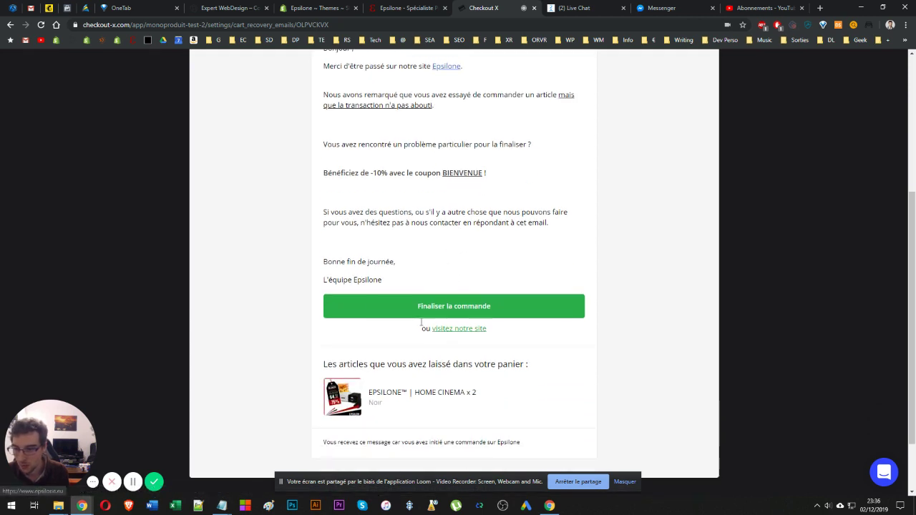
{"action": "scroll", "coordinate": [286, 255], "scroll_direction": "down", "scroll_amount": 2}
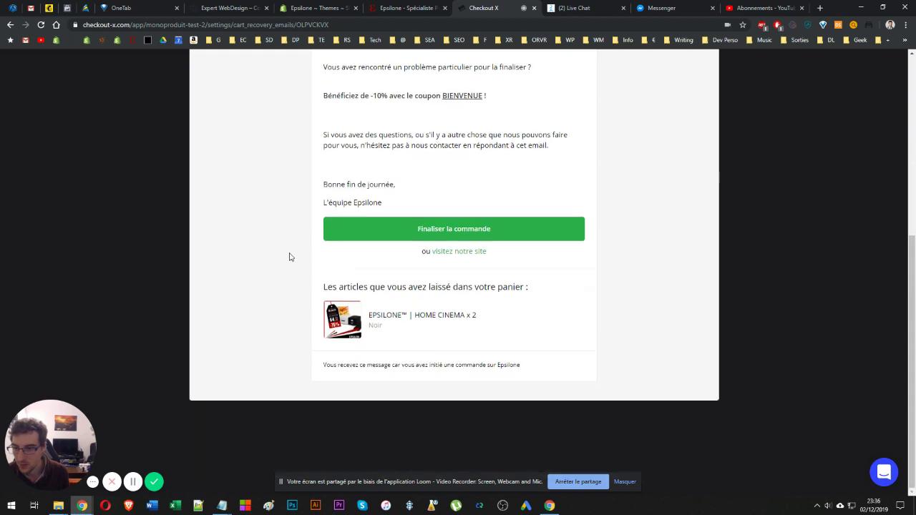
{"action": "scroll", "coordinate": [290, 258], "scroll_direction": "up", "scroll_amount": 7}
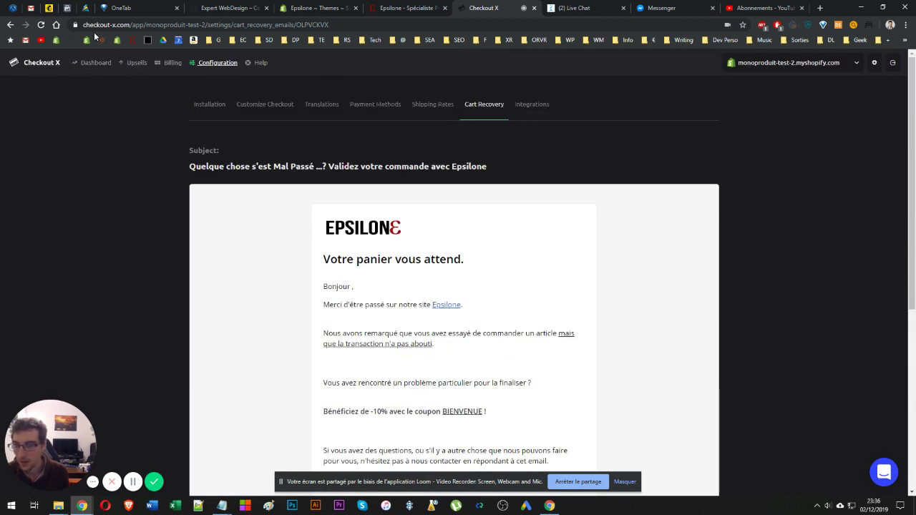
{"action": "left_click", "coordinate": [10, 24]}
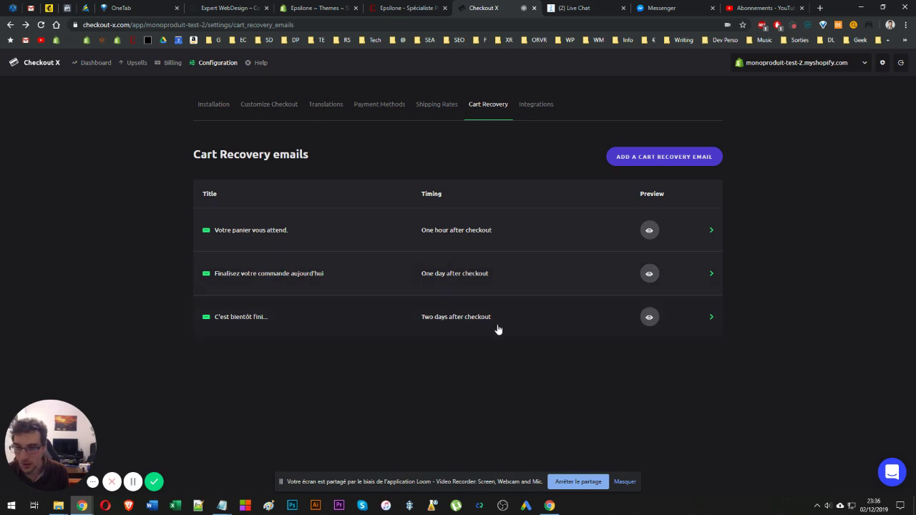
- Preview the second email, 'Finalisez votre commande aujourd'hui', from the Cart Recovery list
{"action": "left_click", "coordinate": [461, 275]}
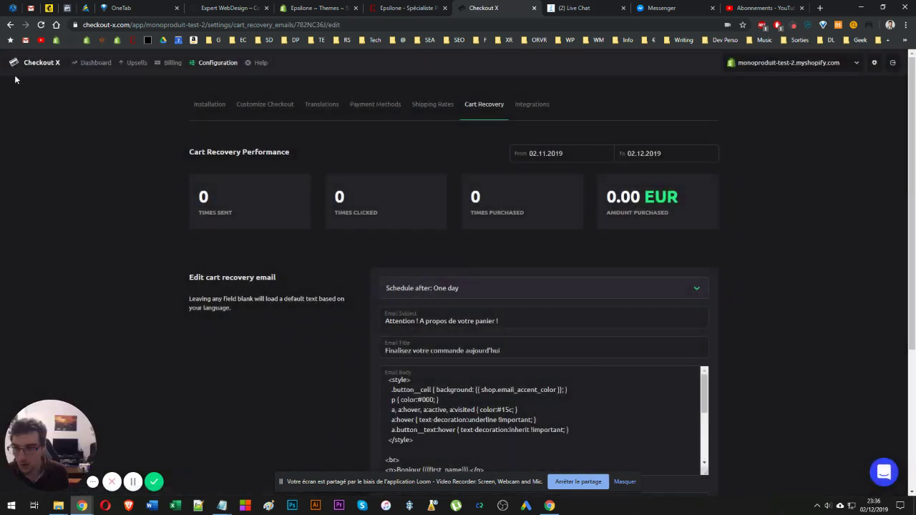
{"action": "left_click", "coordinate": [11, 24]}
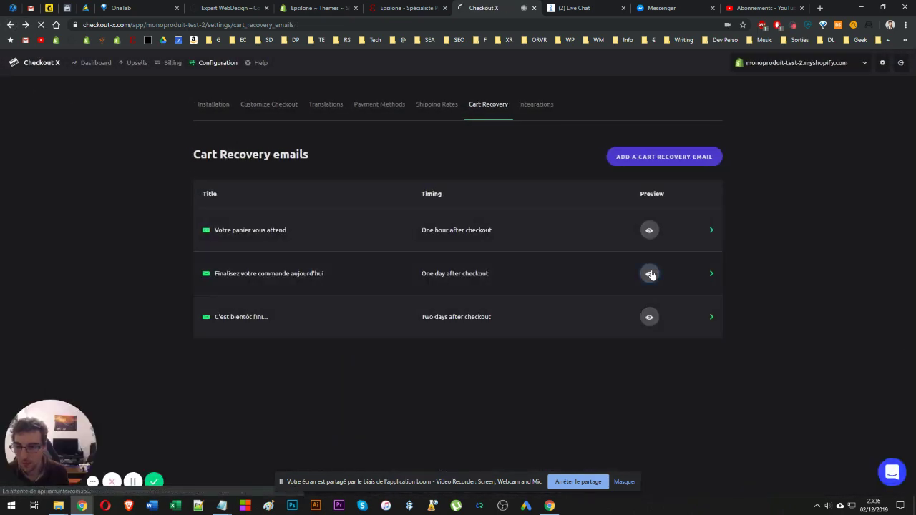
{"action": "left_click", "coordinate": [649, 274]}
{"action": "scroll", "coordinate": [310, 307], "scroll_direction": "down", "scroll_amount": 2}
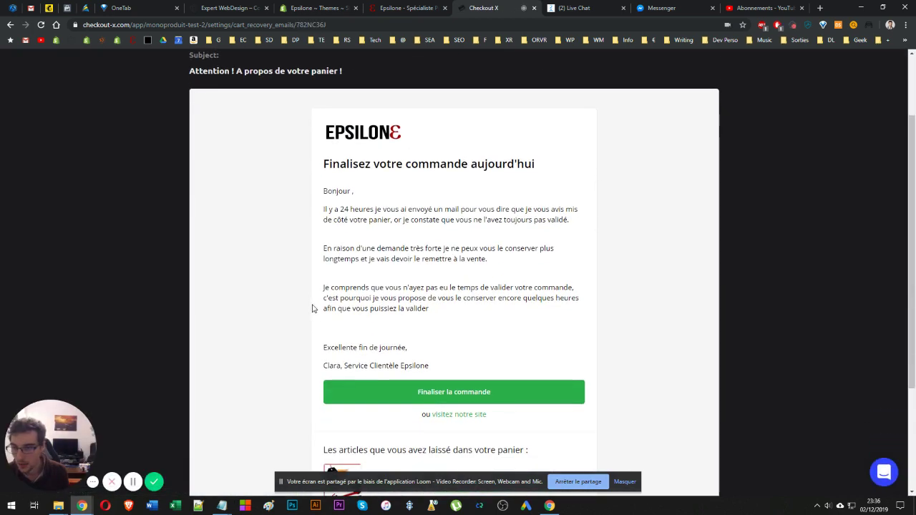
- Highlight the preview's opening lines and its offer to hold the cart longer
{"action": "left_click_drag", "start_coordinate": [324, 203], "coordinate": [409, 219]}
{"action": "left_click", "coordinate": [401, 236]}
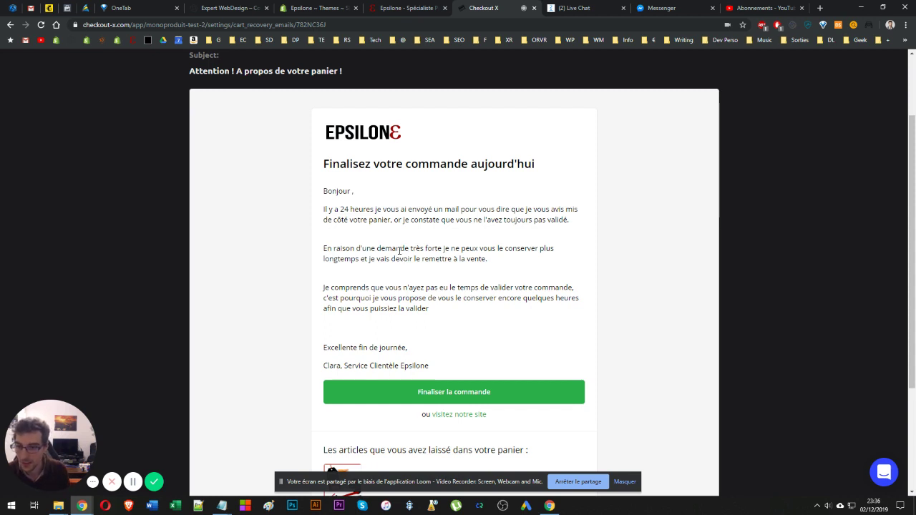
{"action": "left_click_drag", "start_coordinate": [391, 297], "coordinate": [450, 327]}
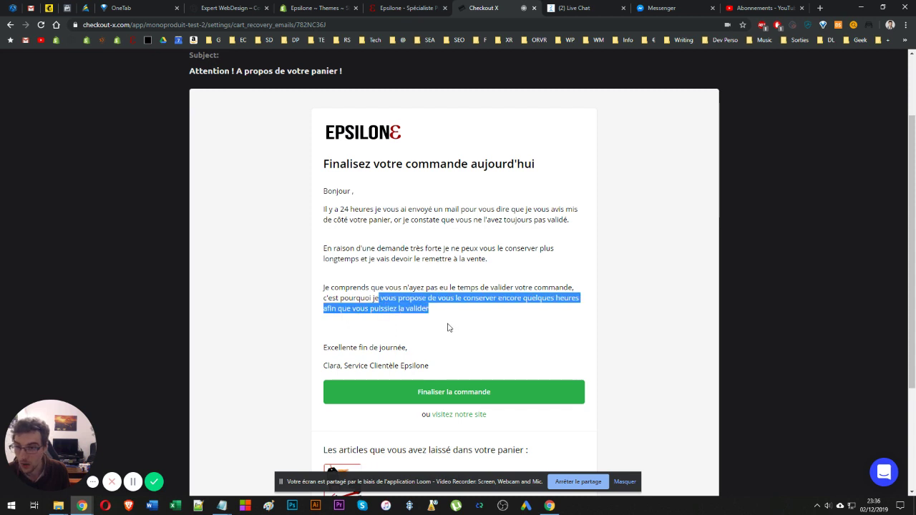
{"action": "left_click", "coordinate": [441, 324]}
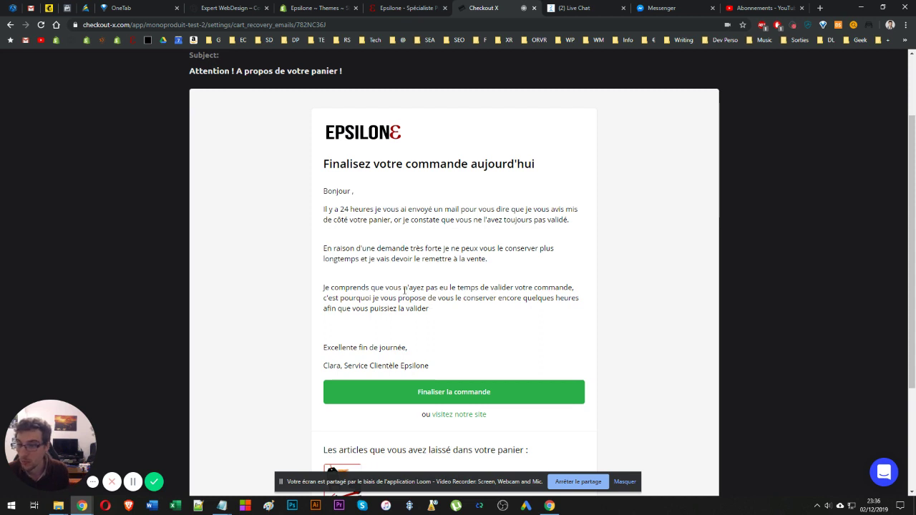
{"action": "scroll", "coordinate": [441, 276], "scroll_direction": "up", "scroll_amount": 2}
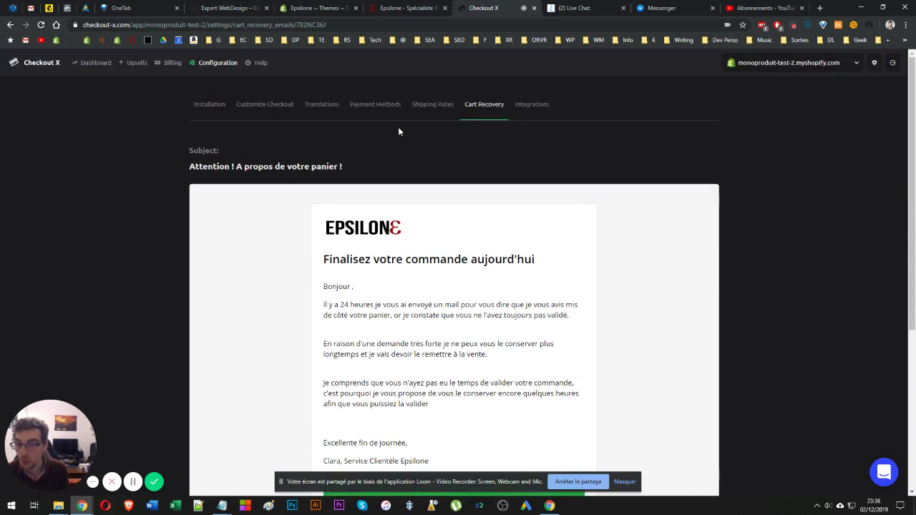
- Preview the third email, 'C'est bientôt fini...', and open the Shopify admin bookmark in a new tab
{"action": "left_click", "coordinate": [468, 106]}
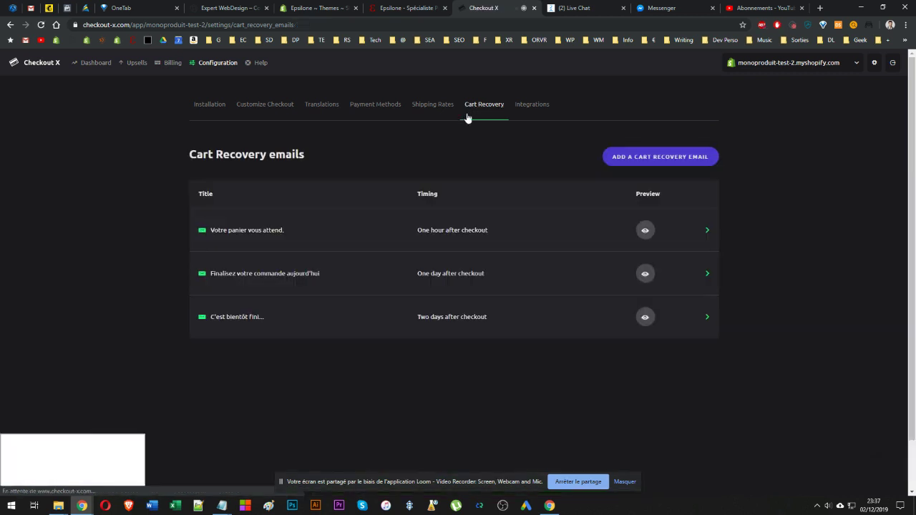
{"action": "left_click", "coordinate": [649, 318]}
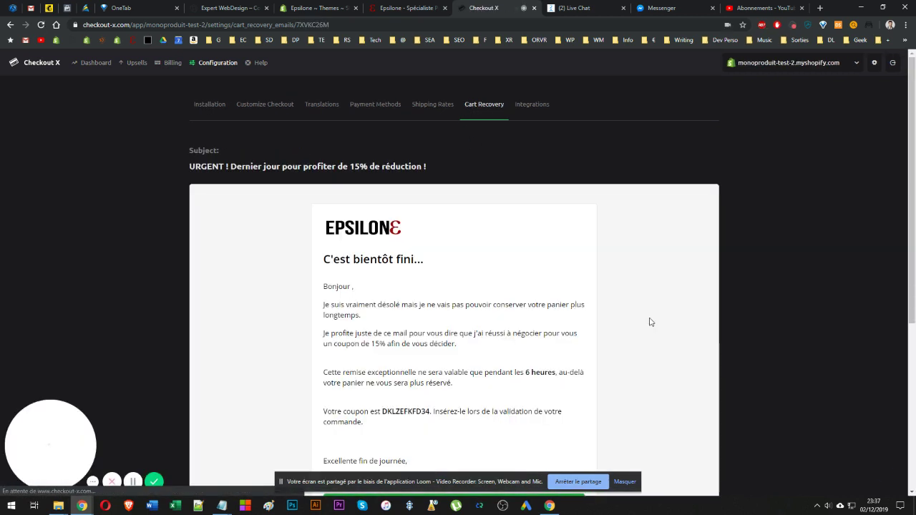
{"action": "right_click", "coordinate": [128, 41]}
{"action": "left_click", "coordinate": [126, 43]}
- Select the coupon code DKLZEFKFD34 in the preview and move the Shopify tab beside Checkout X
{"action": "scroll", "coordinate": [401, 259], "scroll_direction": "down", "scroll_amount": 2}
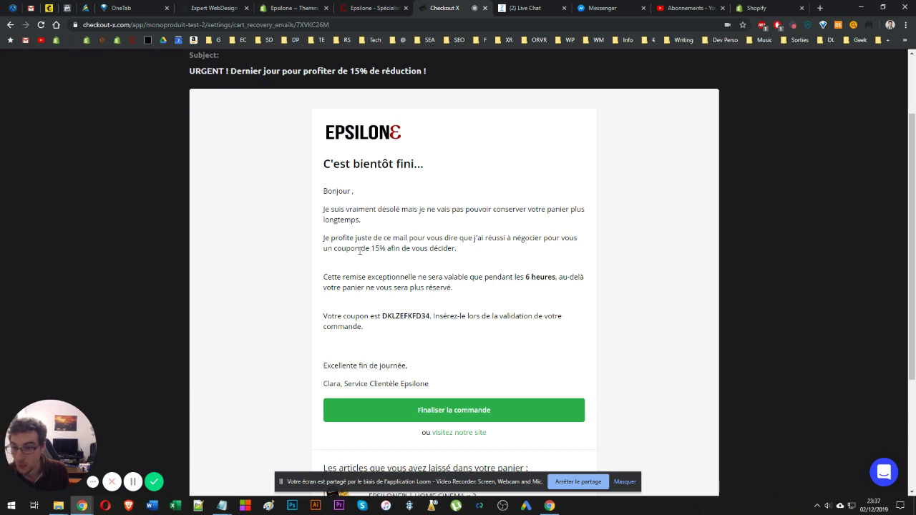
{"action": "triple_click", "coordinate": [390, 316]}
{"action": "left_click", "coordinate": [389, 316]}
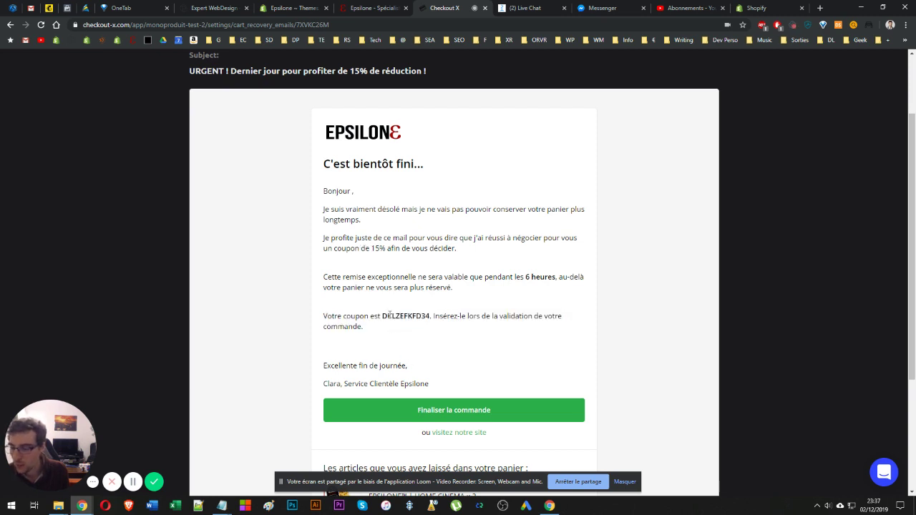
{"action": "double_click", "coordinate": [389, 316]}
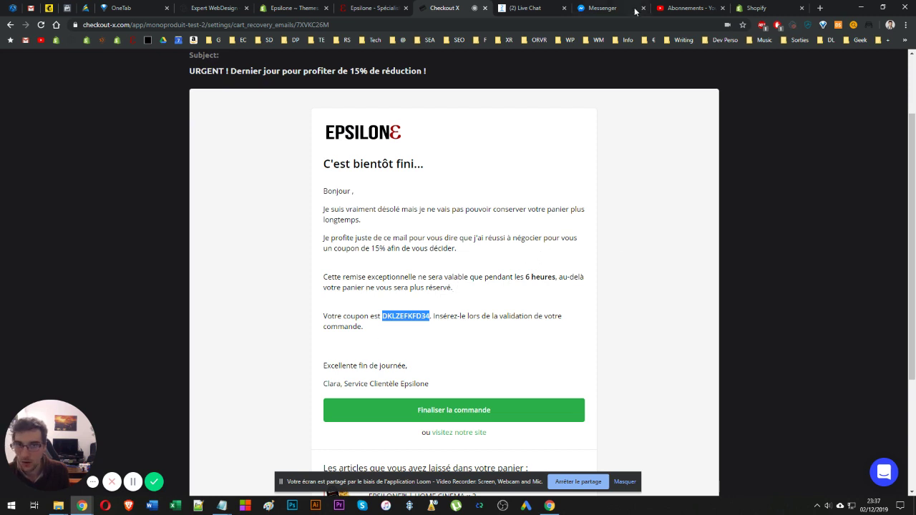
{"action": "left_click_drag", "start_coordinate": [766, 6], "coordinate": [530, 7]}
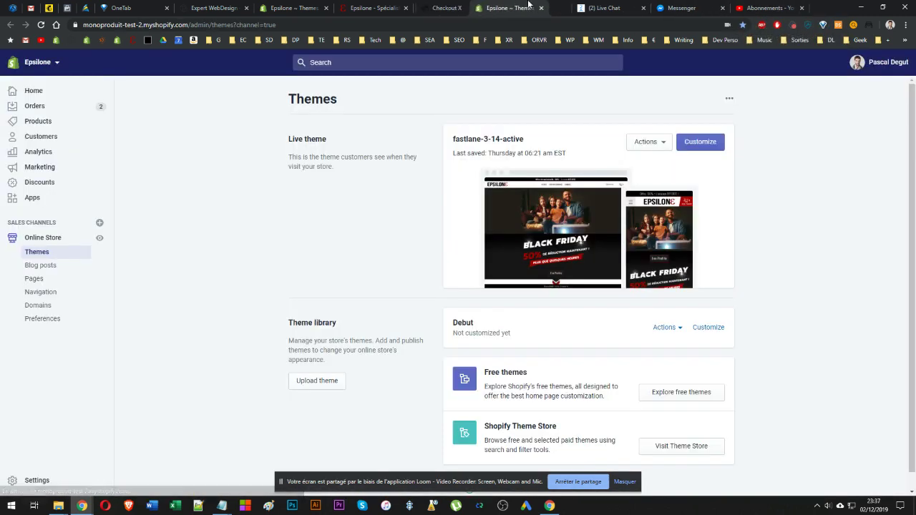
- Check the DKLZEFKFD34 discount in Shopify: active, 15% off the entire order
{"action": "left_click", "coordinate": [36, 183]}
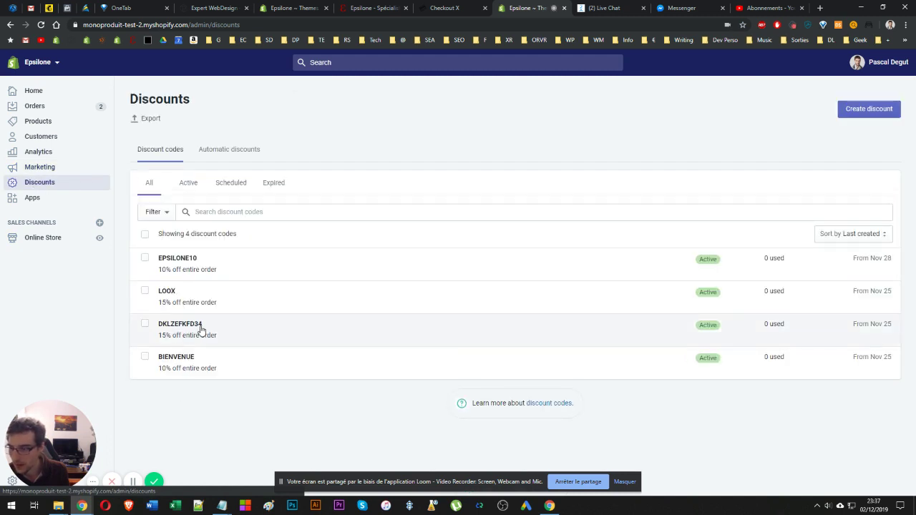
{"action": "left_click", "coordinate": [191, 334]}
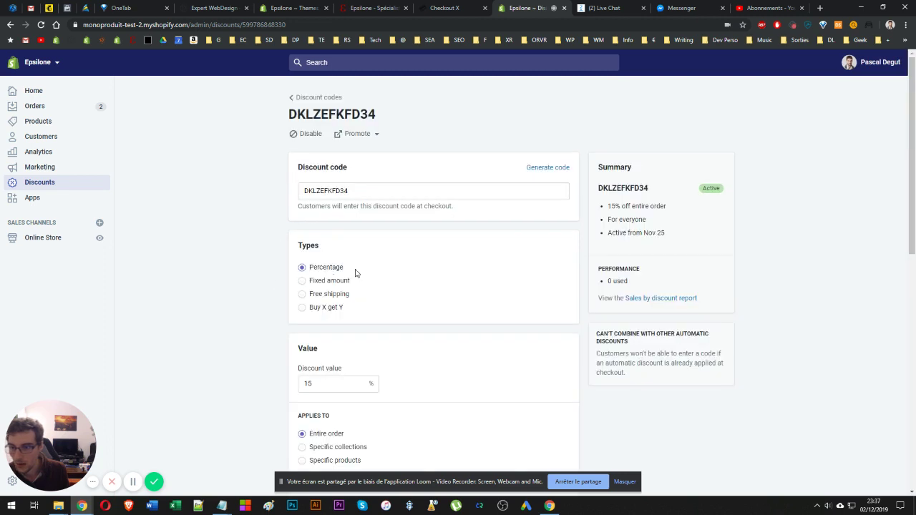
{"action": "scroll", "coordinate": [351, 307], "scroll_direction": "down", "scroll_amount": 3}
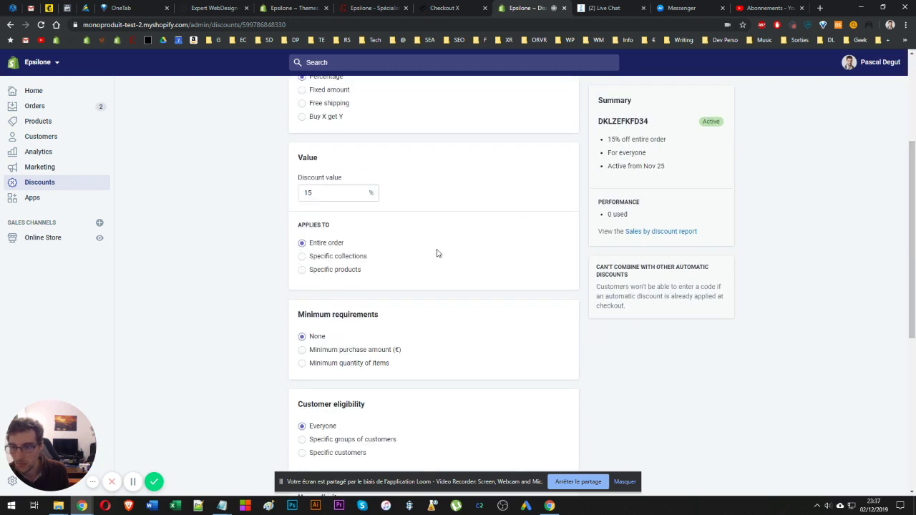
{"action": "scroll", "coordinate": [261, 312], "scroll_direction": "down", "scroll_amount": 3}
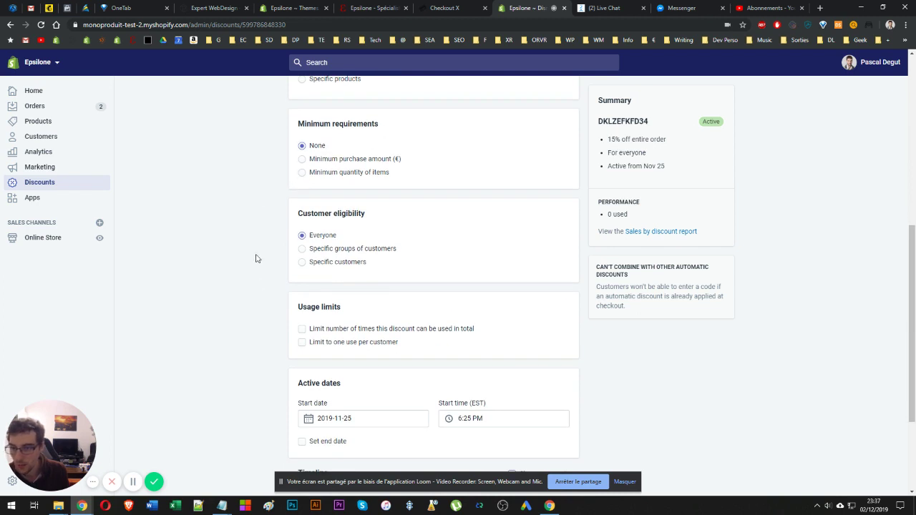
{"action": "scroll", "coordinate": [292, 255], "scroll_direction": "down", "scroll_amount": 1}
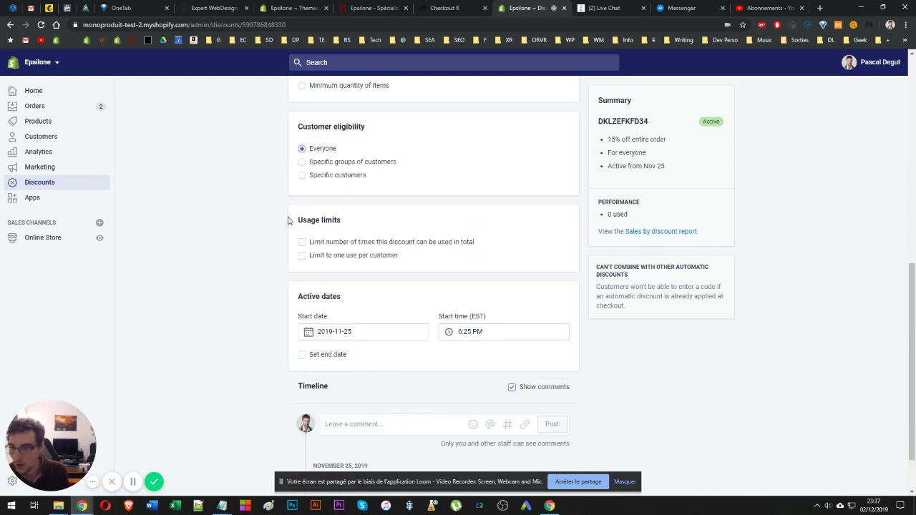
{"action": "scroll", "coordinate": [306, 272], "scroll_direction": "up", "scroll_amount": 3}
{"action": "scroll", "coordinate": [263, 400], "scroll_direction": "up", "scroll_amount": 4}
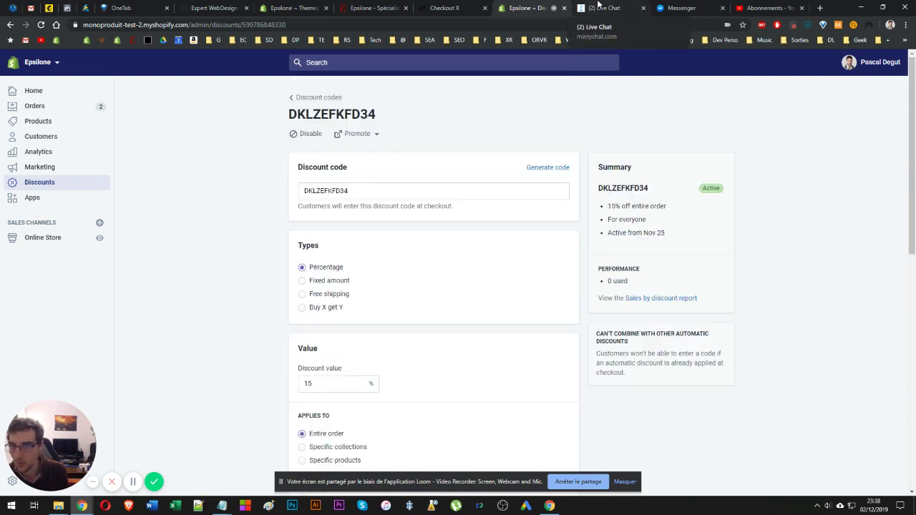
- Return to the Checkout X third-email preview and clear the coupon selection
{"action": "left_click", "coordinate": [447, 8]}
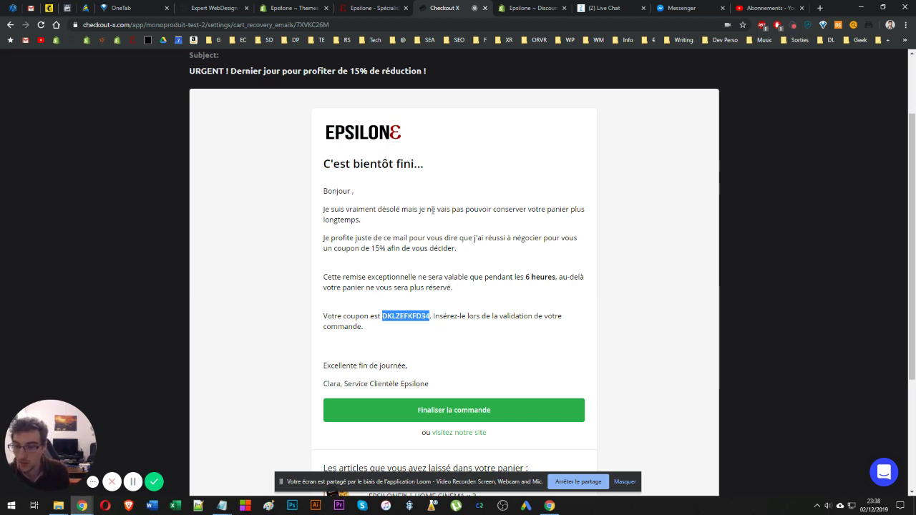
{"action": "scroll", "coordinate": [475, 265], "scroll_direction": "down", "scroll_amount": 2}
{"action": "scroll", "coordinate": [472, 272], "scroll_direction": "up", "scroll_amount": 4}
{"action": "left_click", "coordinate": [99, 124]}
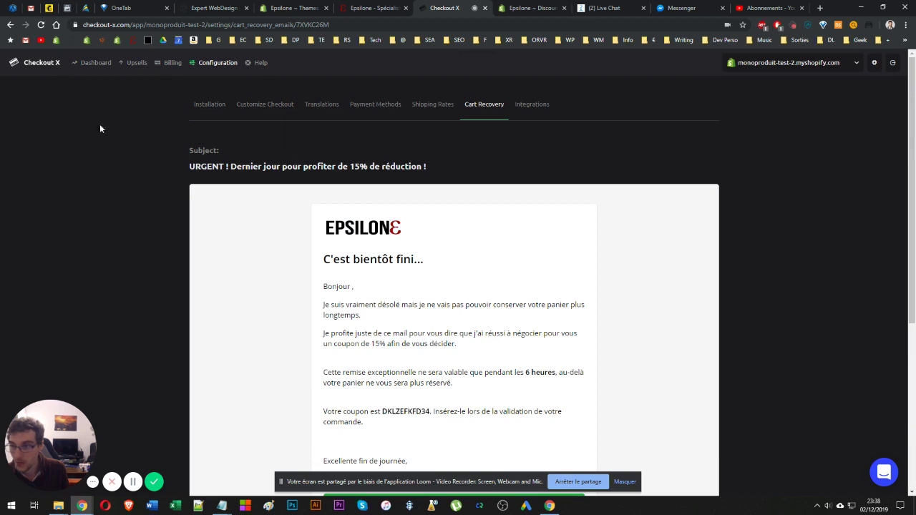
- Open the 'Votre panier vous attend.' email form, keep its One hour delay, and bring up Notepad
{"action": "left_click", "coordinate": [10, 24]}
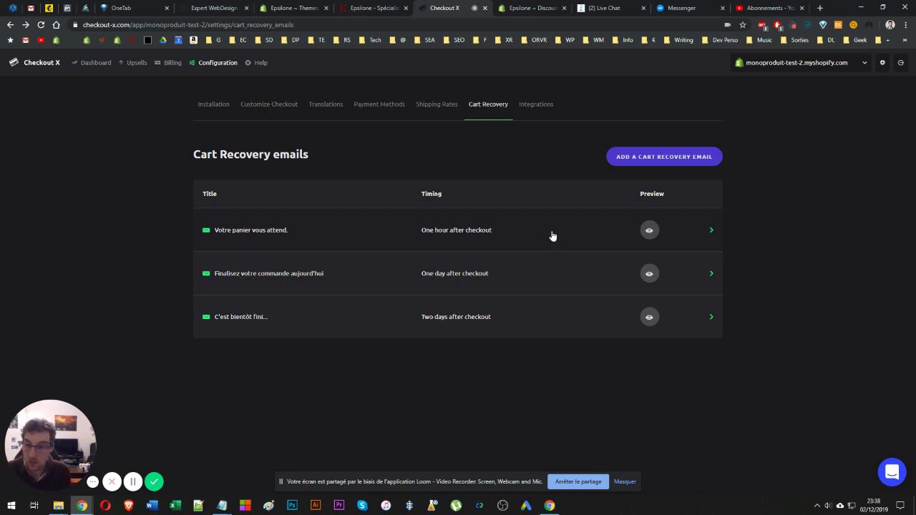
{"action": "left_click", "coordinate": [711, 231]}
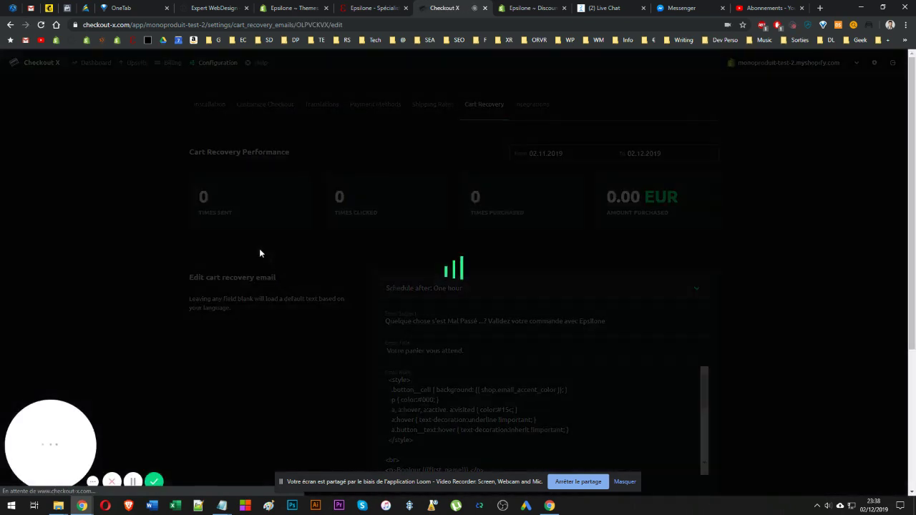
{"action": "scroll", "coordinate": [366, 213], "scroll_direction": "down", "scroll_amount": 2}
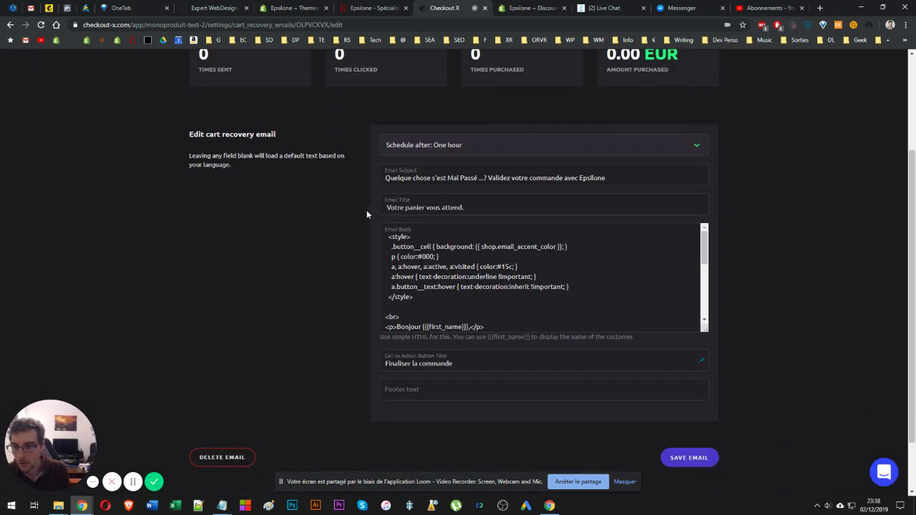
{"action": "left_click", "coordinate": [427, 143]}
{"action": "left_click", "coordinate": [642, 142]}
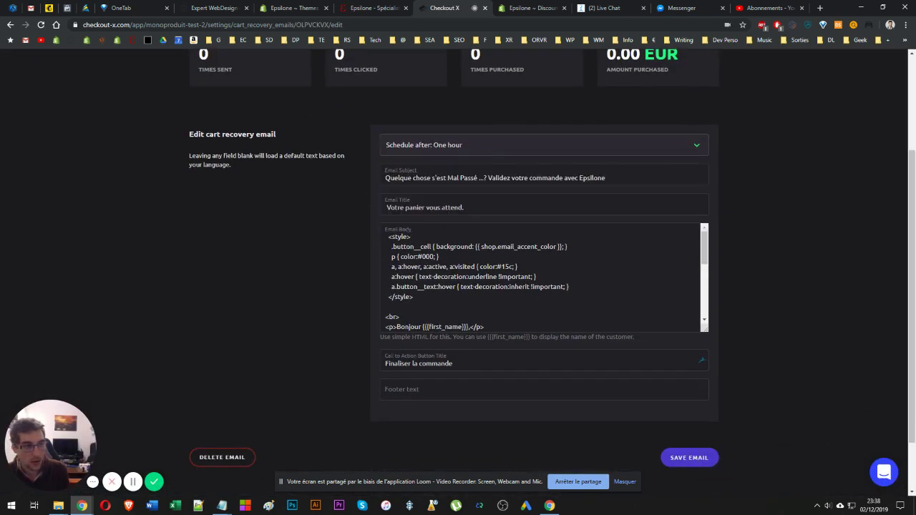
{"action": "key", "text": "alt+Tab"}
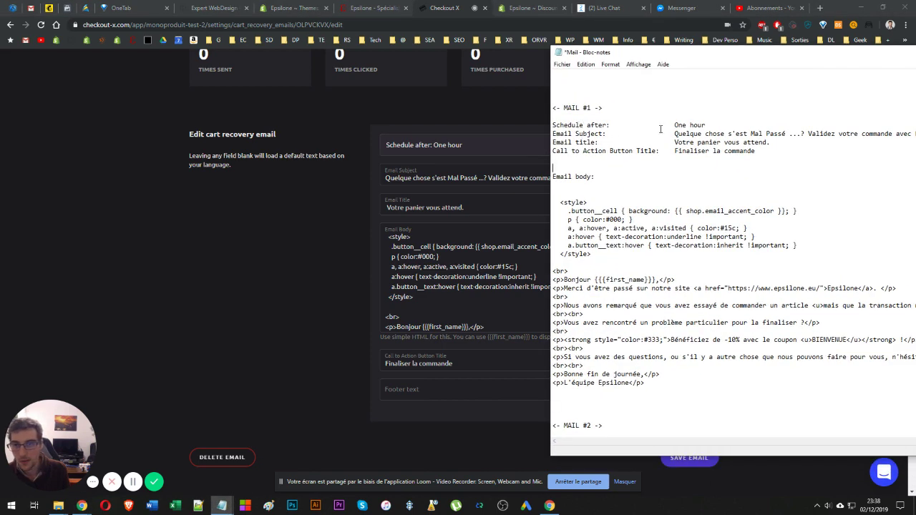
- Mark the draft's 'Schedule after:' and 'Email title:' lines, move Notepad aside, and select 'Finaliser la commande'
{"action": "left_click_drag", "start_coordinate": [608, 125], "coordinate": [557, 125]}
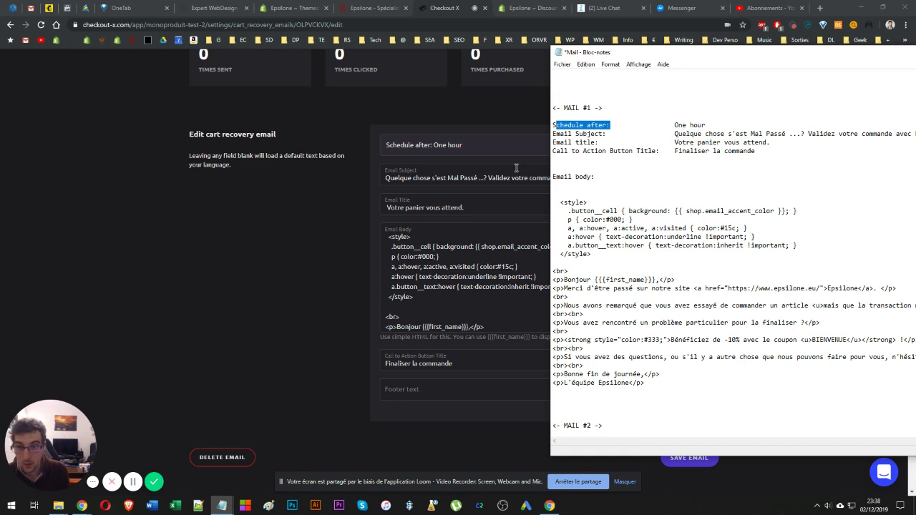
{"action": "left_click_drag", "start_coordinate": [600, 142], "coordinate": [549, 142]}
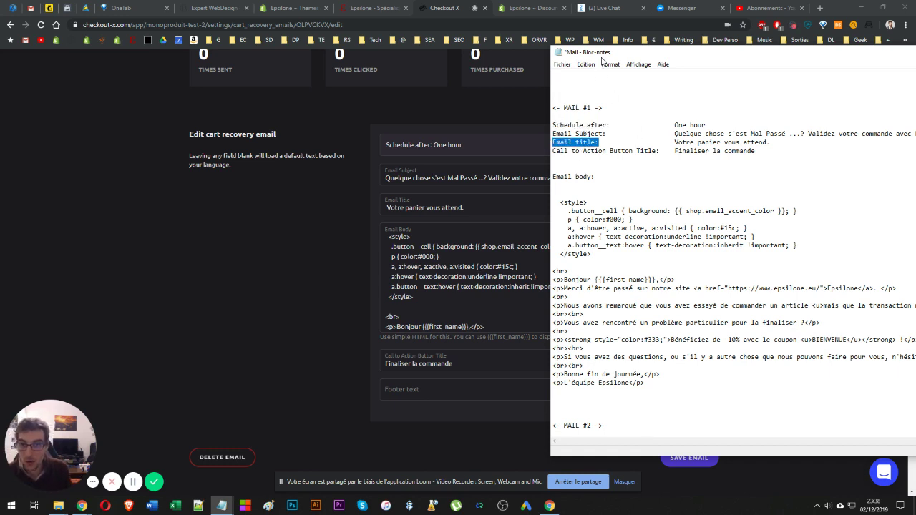
{"action": "left_click_drag", "start_coordinate": [601, 58], "coordinate": [915, 57]}
{"action": "left_click_drag", "start_coordinate": [474, 361], "coordinate": [379, 348]}
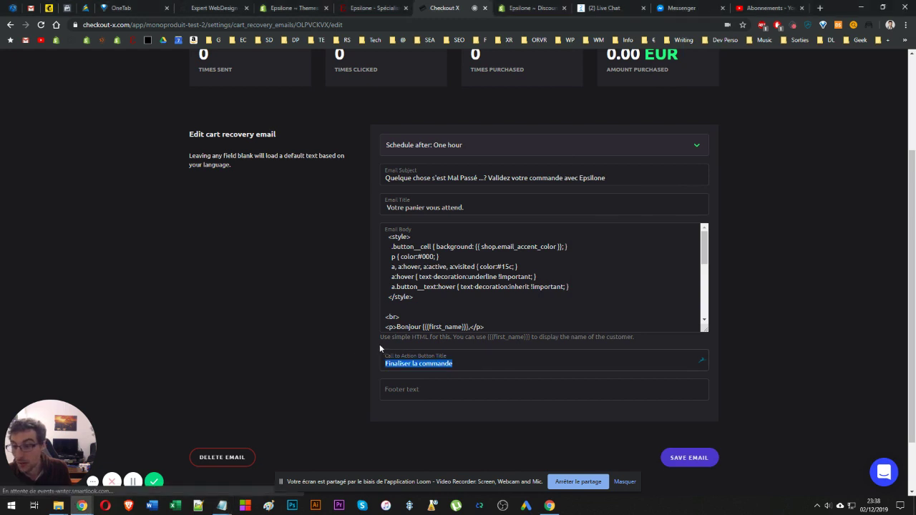
{"action": "left_click", "coordinate": [250, 328]}
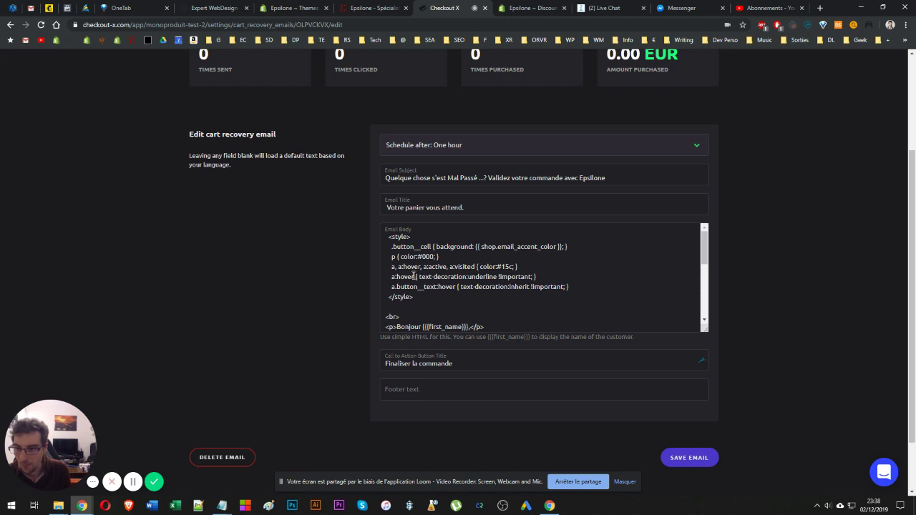
- Enlarge the Email Body box and select parts of the <style> block's CSS rules
{"action": "left_click_drag", "start_coordinate": [415, 297], "coordinate": [370, 210]}
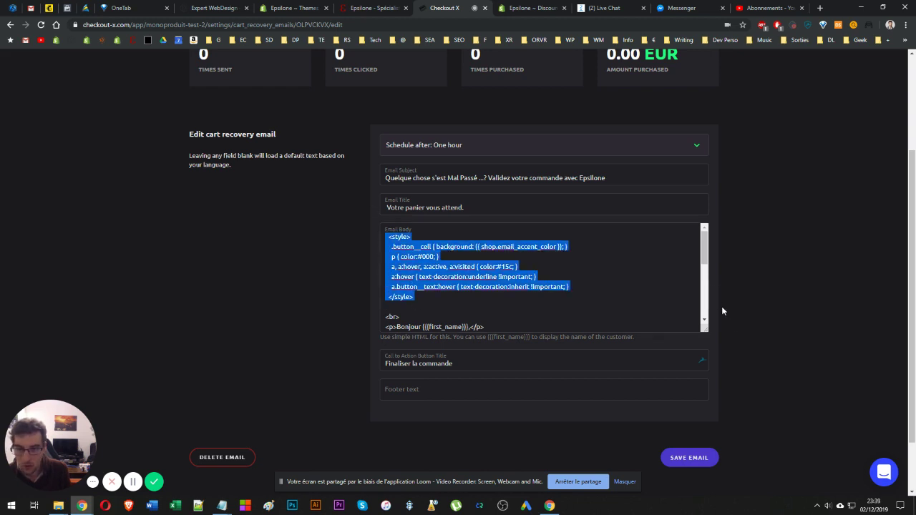
{"action": "left_click_drag", "start_coordinate": [704, 330], "coordinate": [705, 451]}
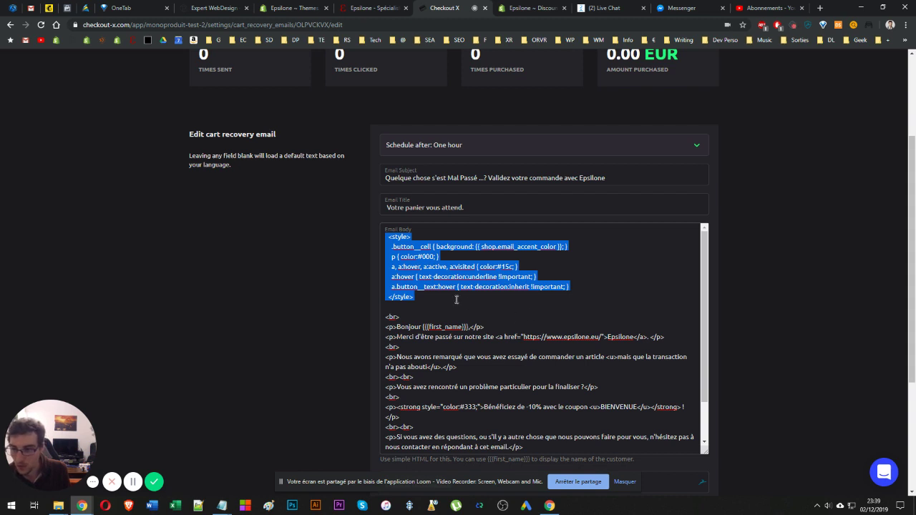
{"action": "left_click_drag", "start_coordinate": [425, 299], "coordinate": [382, 234]}
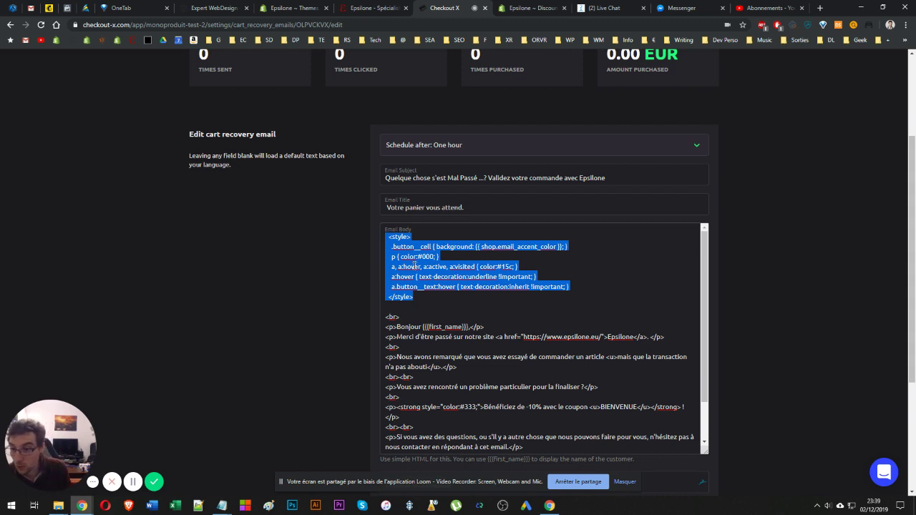
{"action": "left_click", "coordinate": [414, 264]}
{"action": "left_click_drag", "start_coordinate": [576, 288], "coordinate": [370, 243]}
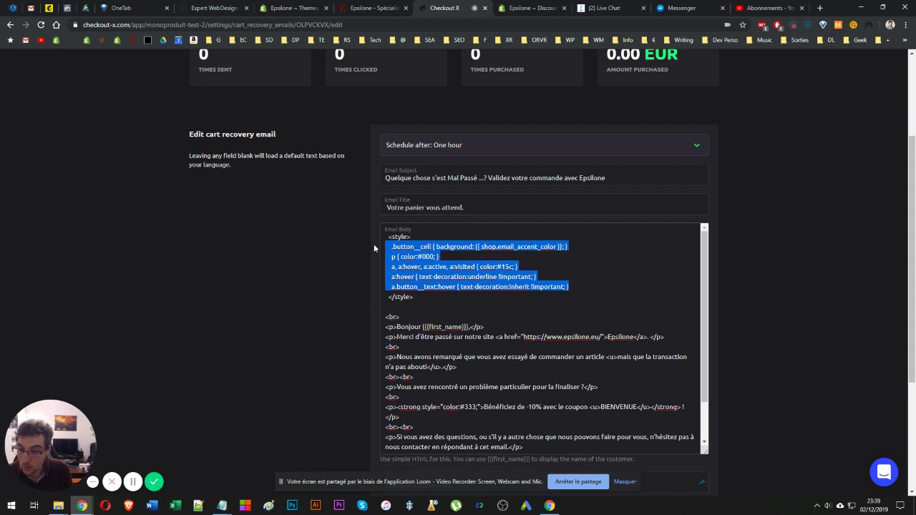
{"action": "triple_click", "coordinate": [403, 237]}
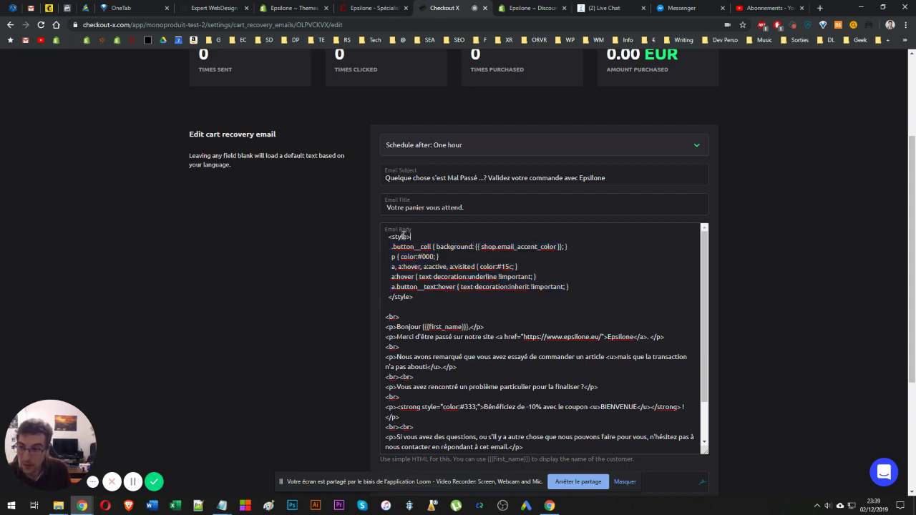
{"action": "left_click_drag", "start_coordinate": [422, 297], "coordinate": [373, 293]}
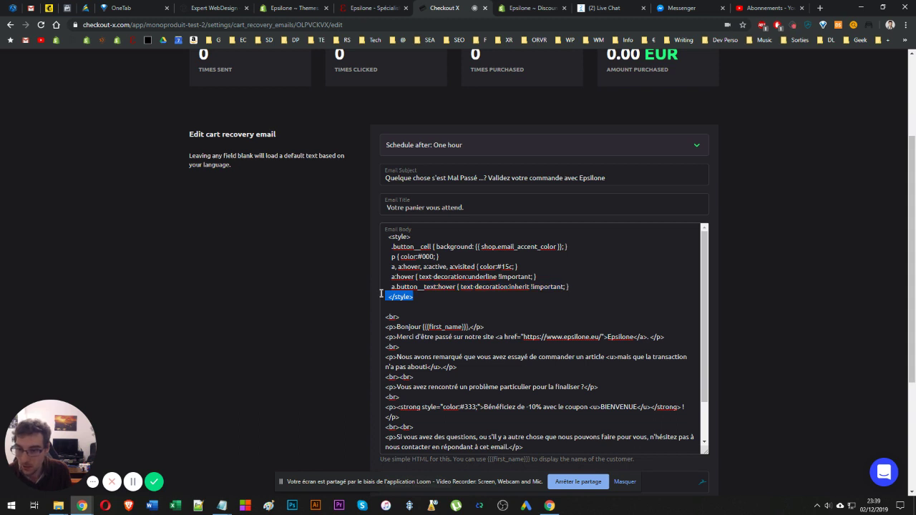
- Break the .button__cell background rule onto separate lines, then undo it with Ctrl+Z
{"action": "left_click", "coordinate": [477, 247]}
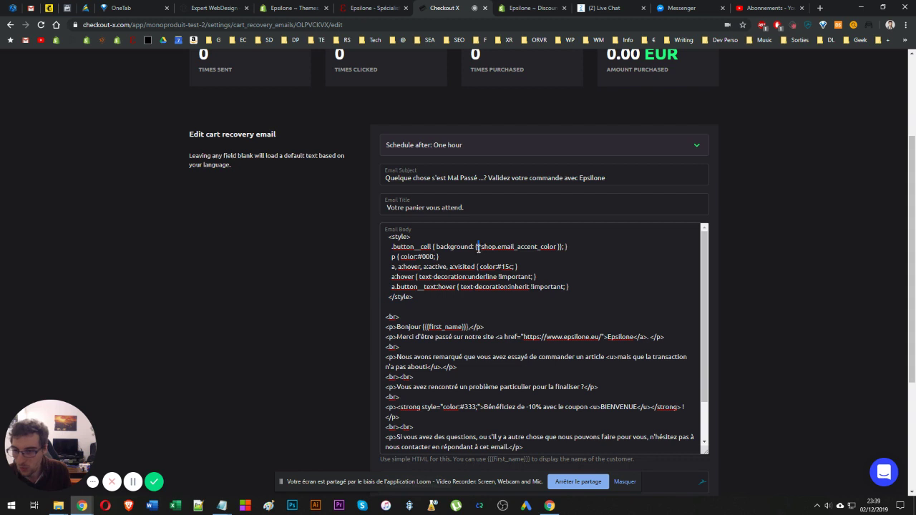
{"action": "key", "text": "Left"}
{"action": "key", "text": "Left"}
{"action": "key", "text": "Left"}
{"action": "key", "text": "Left"}
{"action": "key", "text": "Left"}
{"action": "key", "text": "Left"}
{"action": "key", "text": "Left"}
{"action": "key", "text": "Left"}
{"action": "key", "text": "Left"}
{"action": "key", "text": "Left"}
{"action": "key", "text": "Left"}
{"action": "key", "text": "Left"}
{"action": "key", "text": "Left"}
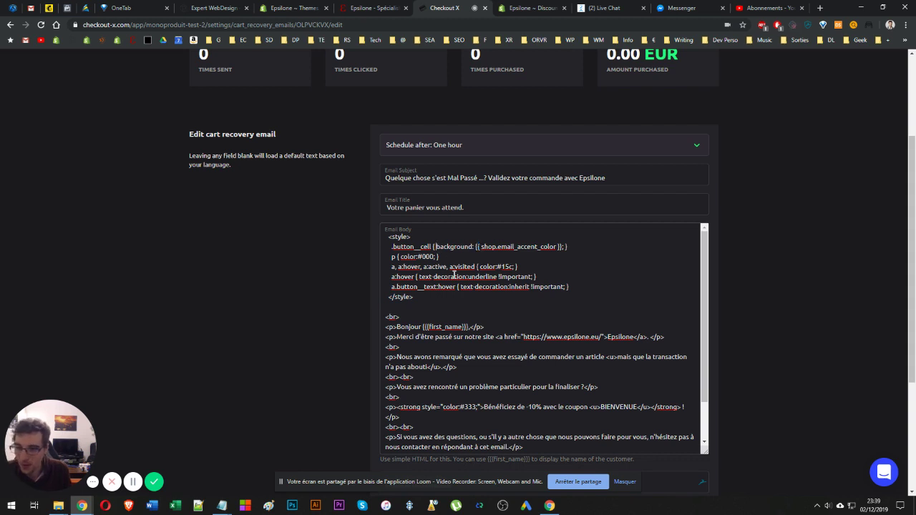
{"action": "key", "text": "Return"}
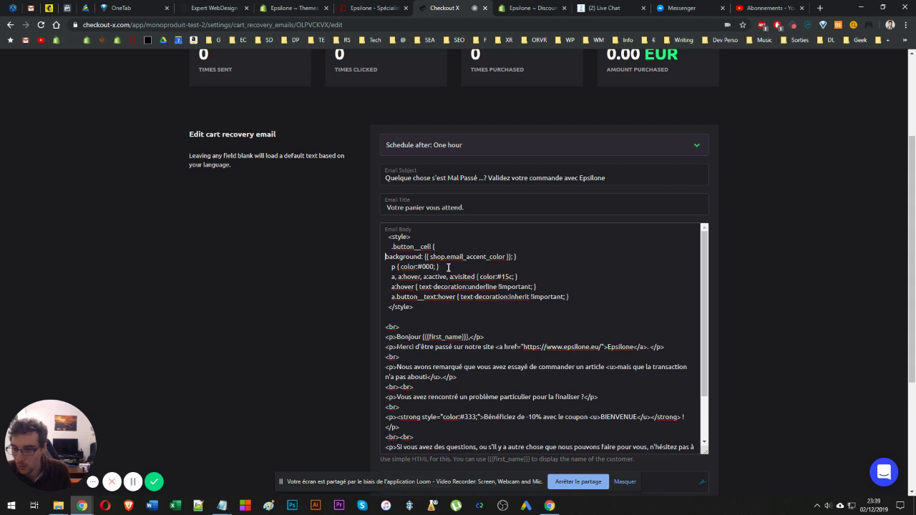
{"action": "left_click", "coordinate": [511, 256]}
{"action": "key", "text": "Return"}
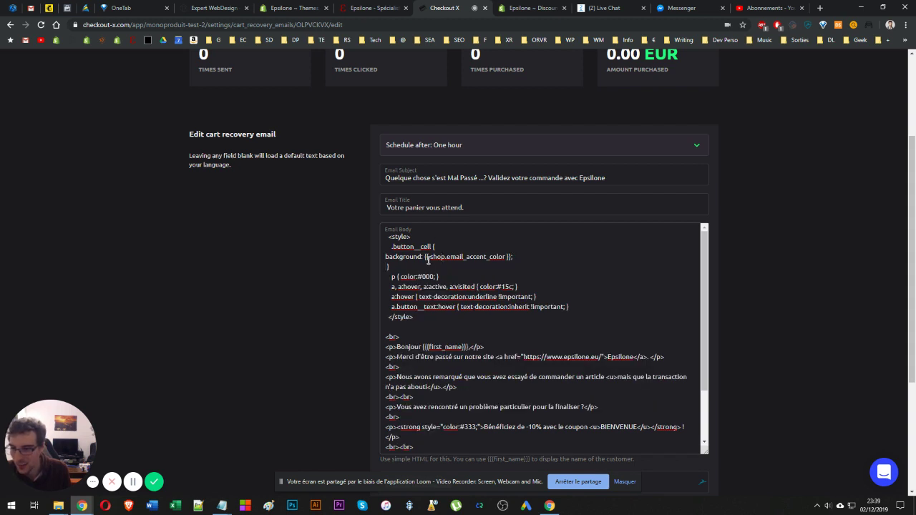
{"action": "key", "text": "ctrl+z"}
{"action": "key", "text": "ctrl+z"}
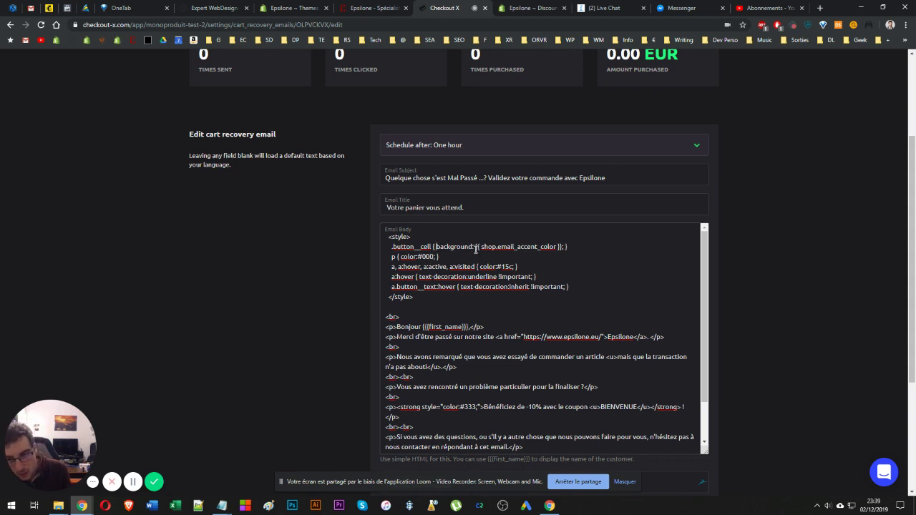
{"action": "double_click", "coordinate": [445, 246]}
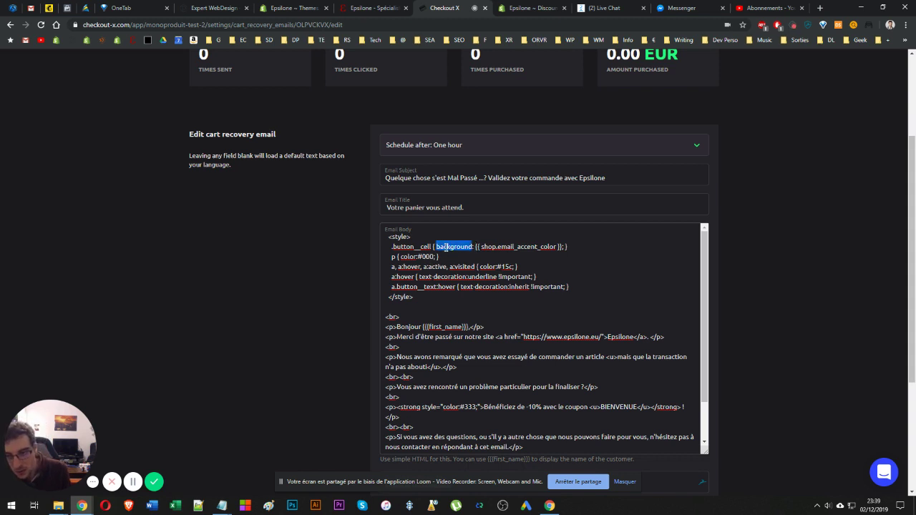
{"action": "left_click", "coordinate": [474, 246]}
{"action": "left_click_drag", "start_coordinate": [474, 246], "coordinate": [559, 249]}
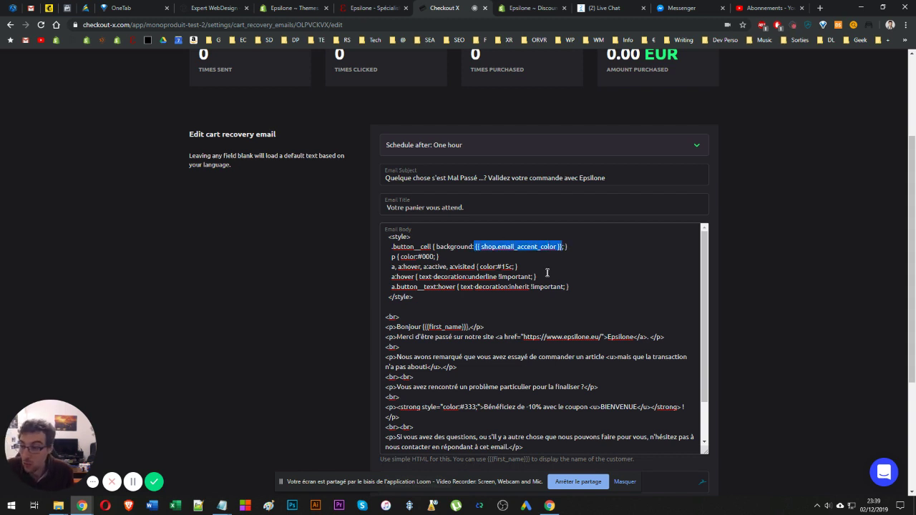
{"action": "left_click", "coordinate": [477, 246]}
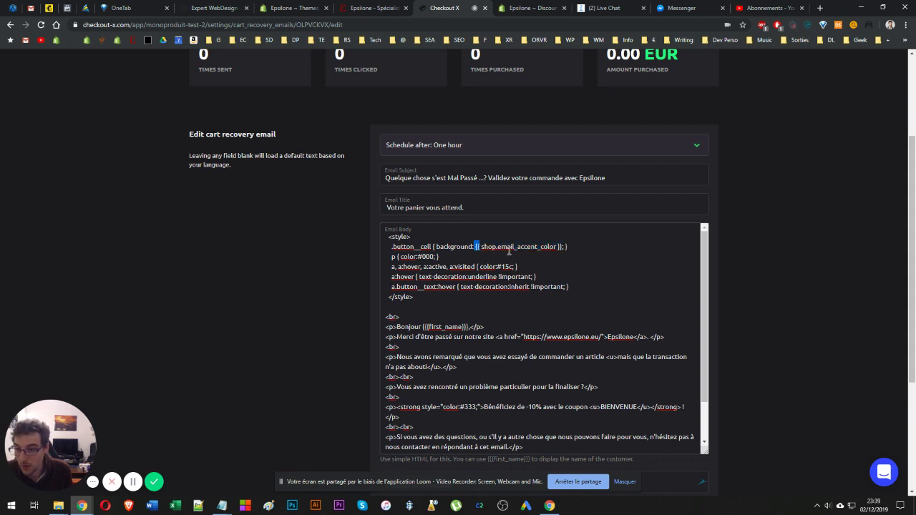
{"action": "left_click", "coordinate": [560, 247]}
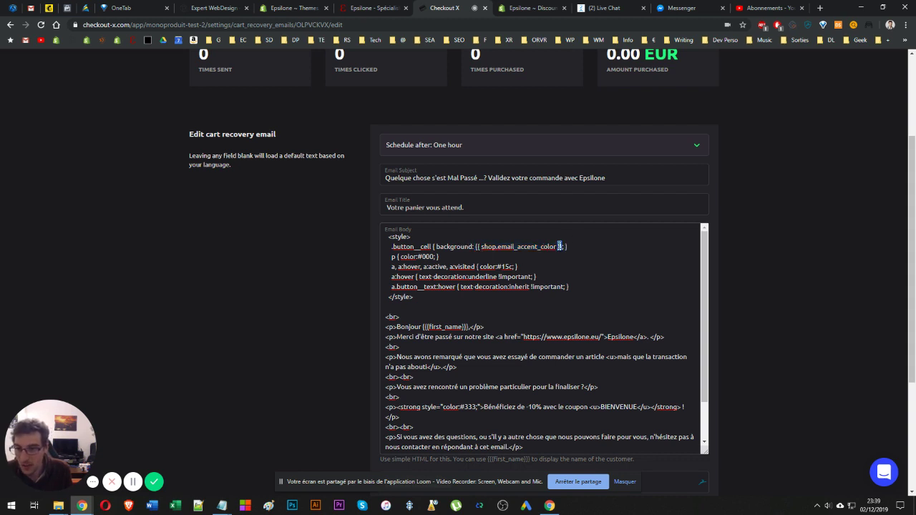
{"action": "key", "text": "ctrl+Left"}
{"action": "key", "text": "ctrl+Left"}
{"action": "key", "text": "ctrl+Left"}
{"action": "left_click", "coordinate": [558, 246], "text": "shift"}
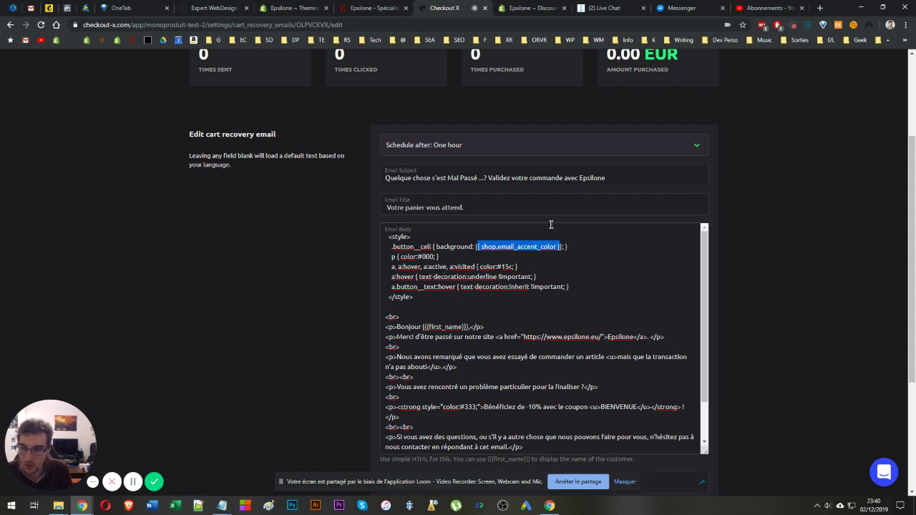
{"action": "left_click_drag", "start_coordinate": [399, 256], "coordinate": [439, 256]}
{"action": "double_click", "coordinate": [427, 256]}
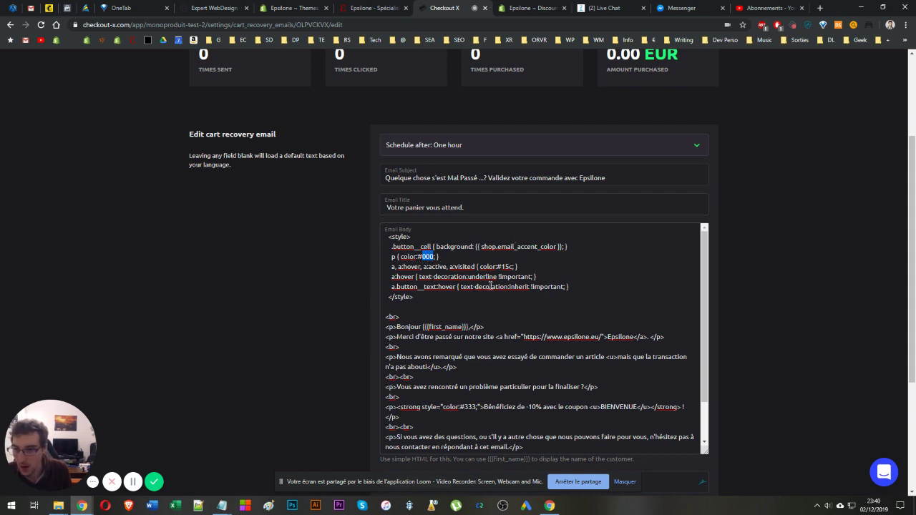
{"action": "left_click_drag", "start_coordinate": [475, 246], "coordinate": [385, 247]}
{"action": "left_click", "coordinate": [565, 246]}
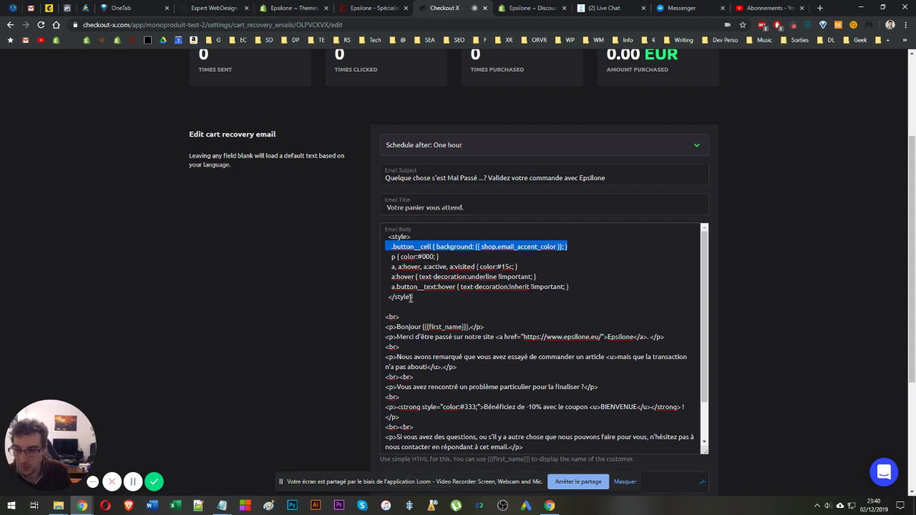
{"action": "triple_click", "coordinate": [444, 249]}
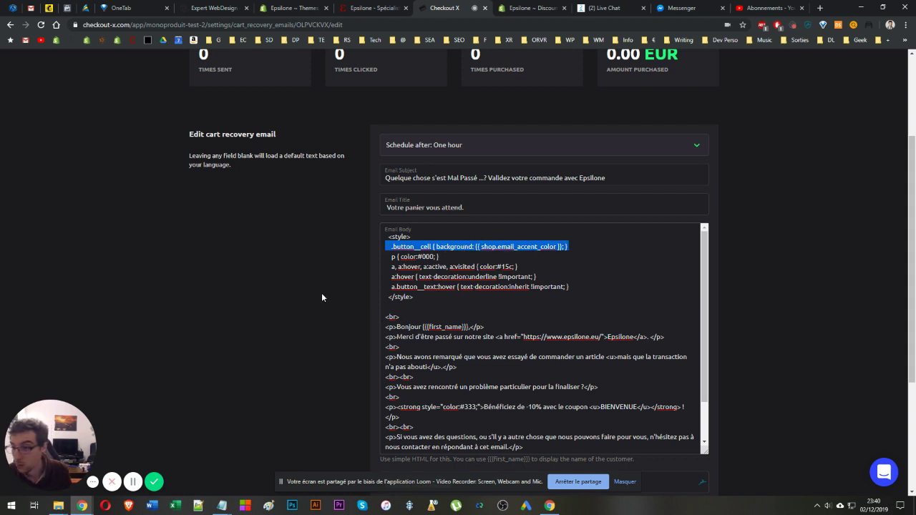
{"action": "left_click_drag", "start_coordinate": [392, 256], "coordinate": [450, 258]}
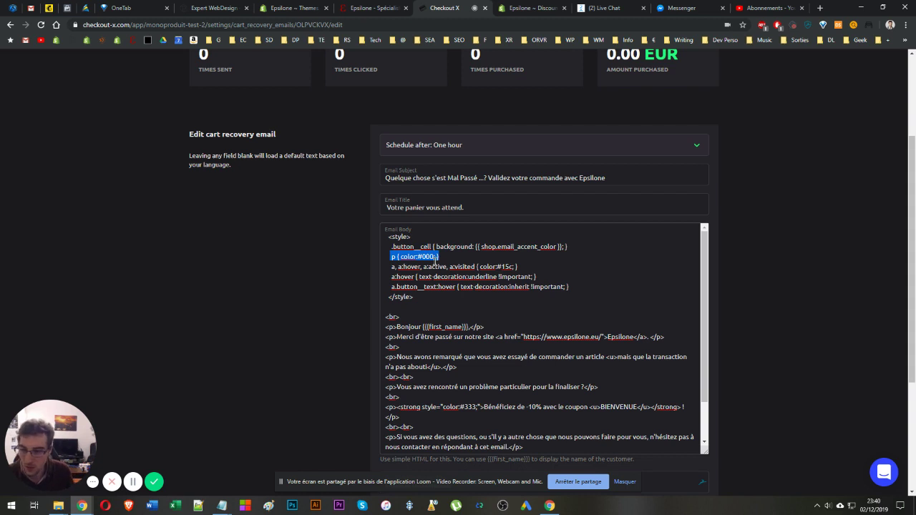
{"action": "left_click_drag", "start_coordinate": [390, 267], "coordinate": [473, 268]}
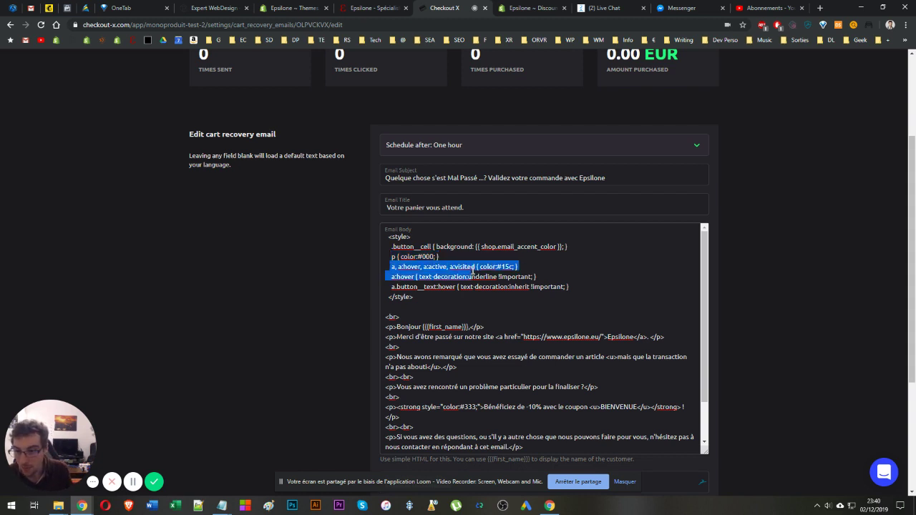
{"action": "double_click", "coordinate": [410, 267]}
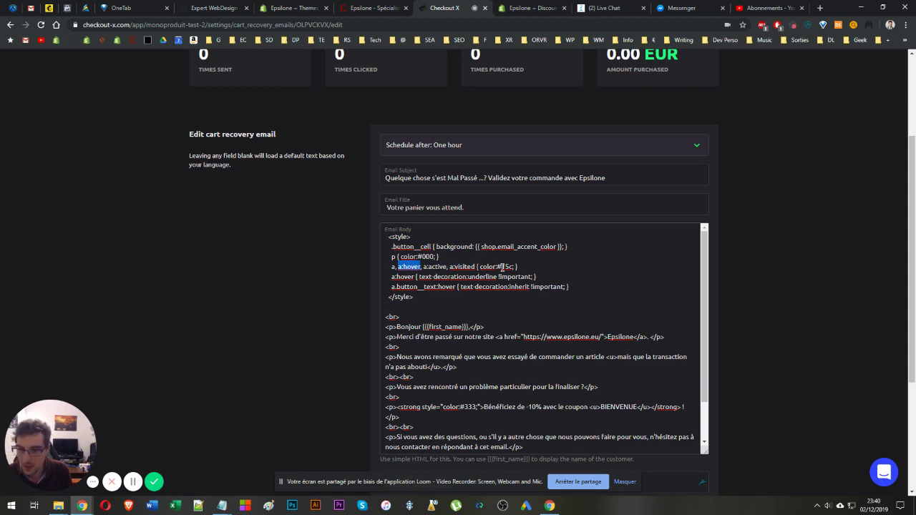
{"action": "mouse_move", "coordinate": [501, 266]}
{"action": "left_mouse_down"}
{"action": "mouse_move", "coordinate": [509, 276]}
{"action": "mouse_move", "coordinate": [514, 266]}
{"action": "left_mouse_up"}
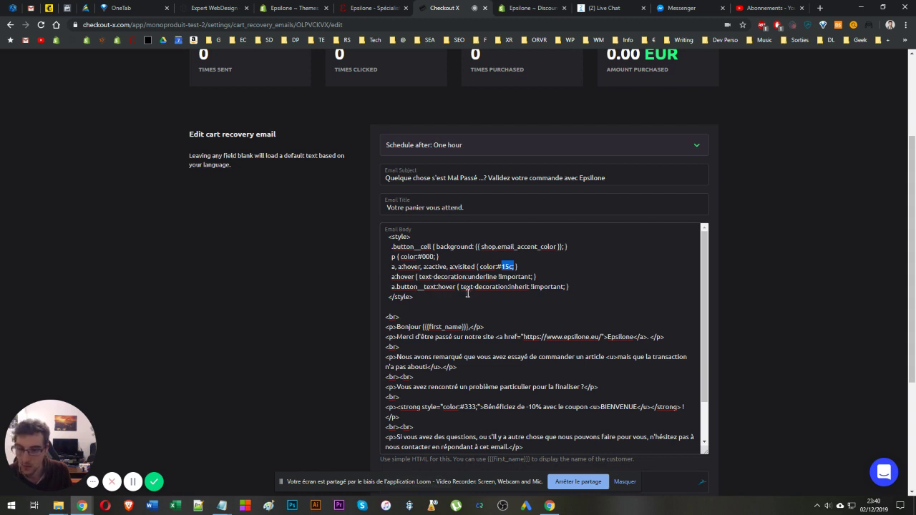
{"action": "left_click_drag", "start_coordinate": [392, 276], "coordinate": [536, 277]}
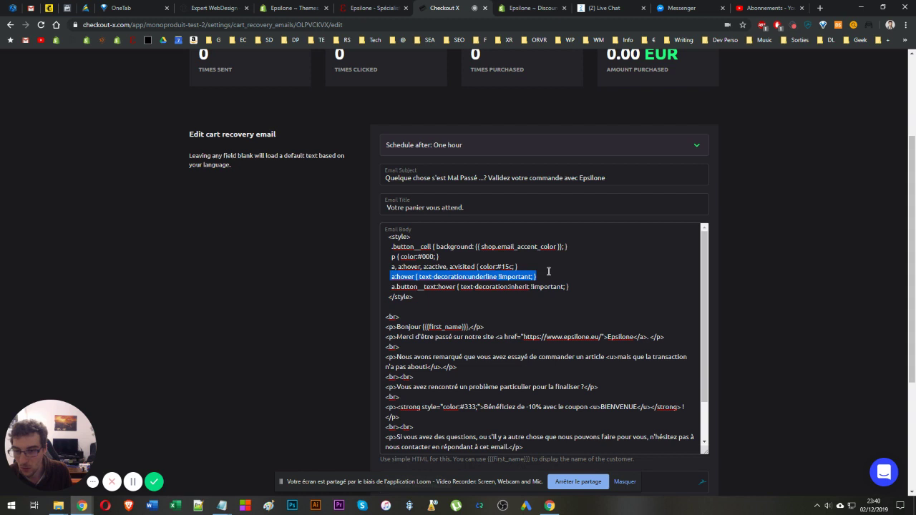
{"action": "double_click", "coordinate": [472, 277]}
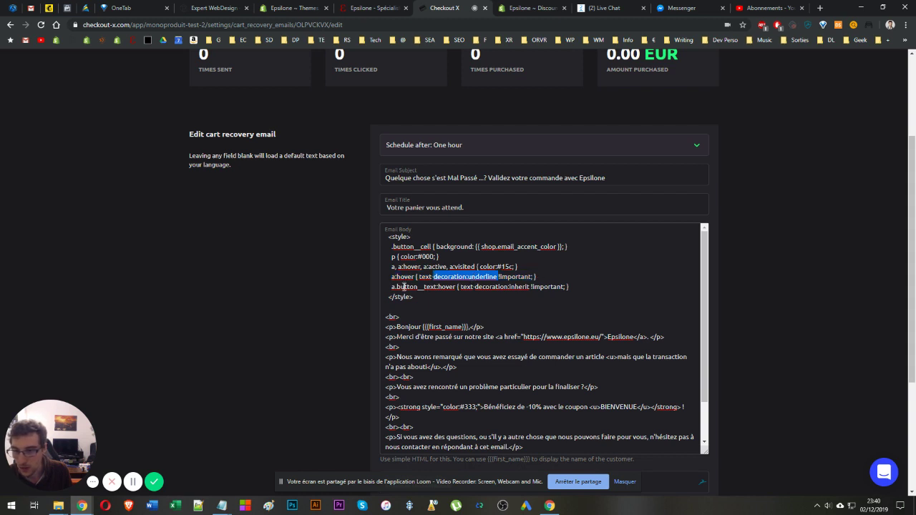
{"action": "left_click_drag", "start_coordinate": [391, 286], "coordinate": [457, 286]}
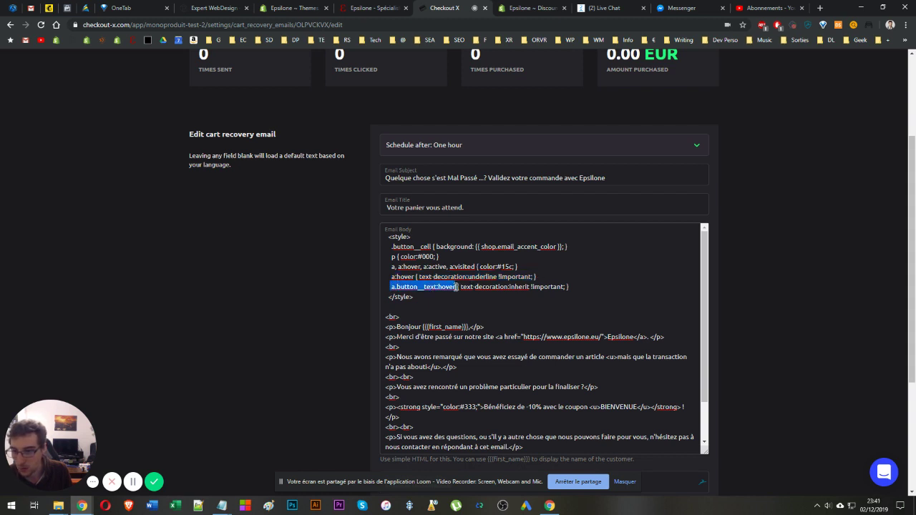
{"action": "left_click", "coordinate": [456, 286]}
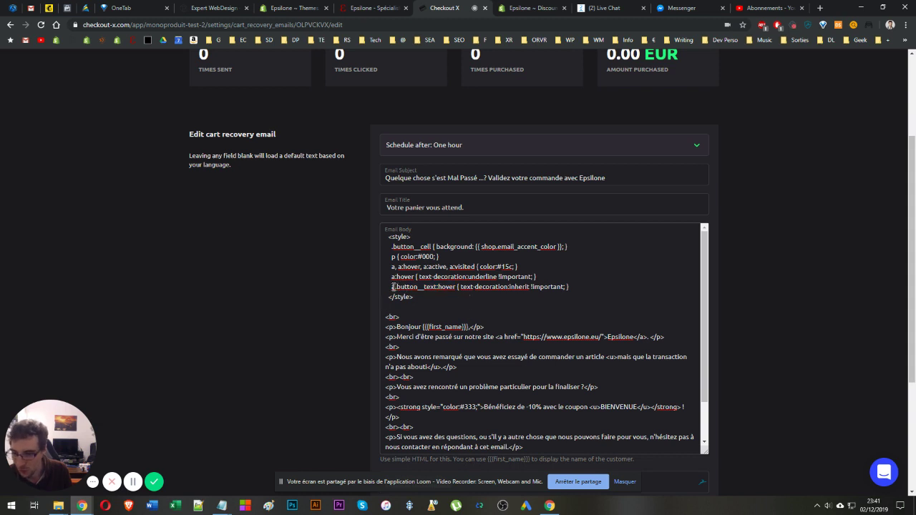
{"action": "left_click_drag", "start_coordinate": [392, 286], "coordinate": [526, 286]}
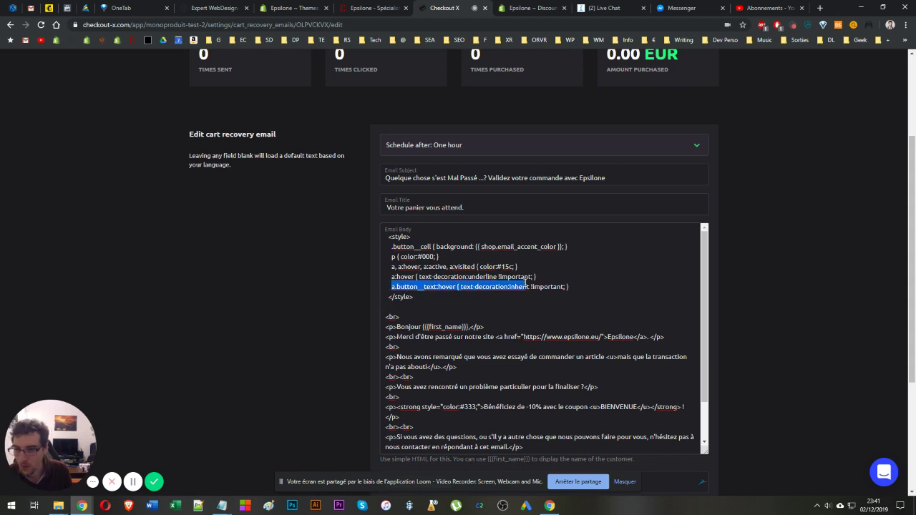
{"action": "left_click", "coordinate": [486, 286]}
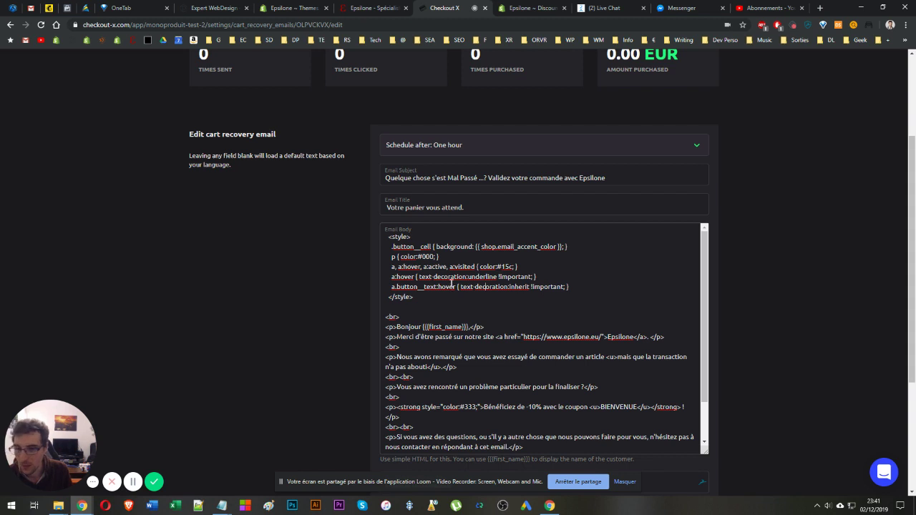
{"action": "left_click_drag", "start_coordinate": [569, 286], "coordinate": [547, 281]}
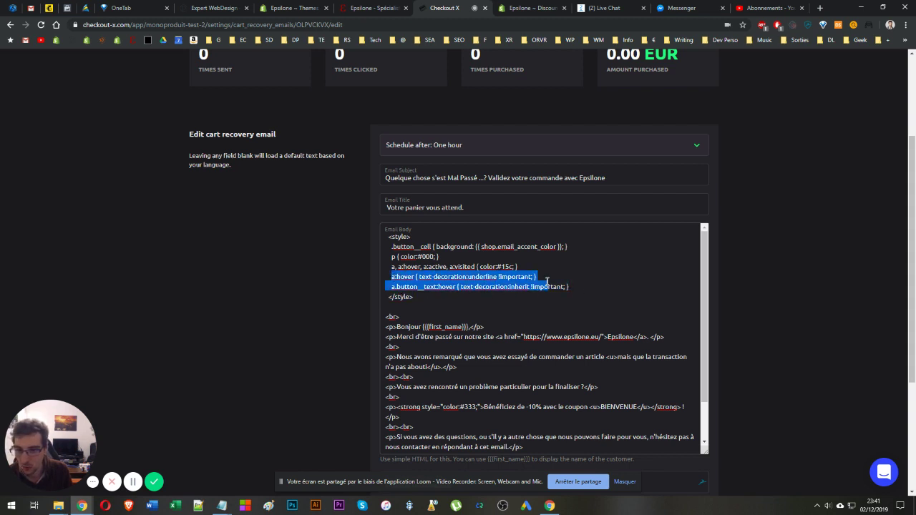
{"action": "left_click", "coordinate": [542, 269]}
{"action": "left_click_drag", "start_coordinate": [432, 299], "coordinate": [362, 237]}
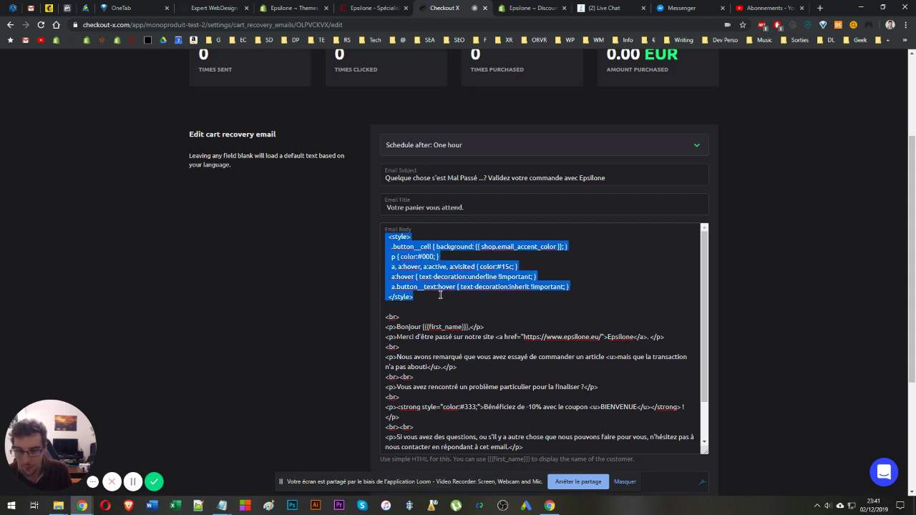
{"action": "scroll", "coordinate": [451, 315], "scroll_direction": "down", "scroll_amount": 2}
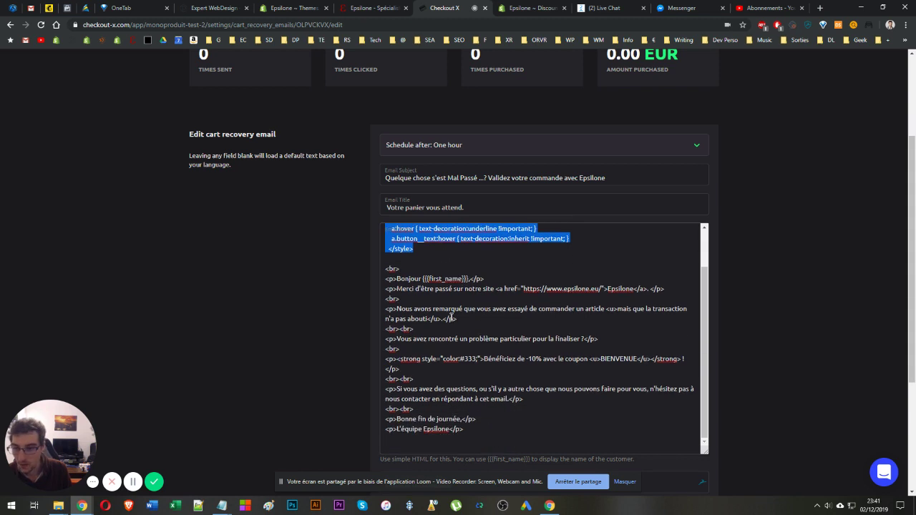
{"action": "left_click", "coordinate": [494, 442]}
{"action": "left_click_drag", "start_coordinate": [494, 443], "coordinate": [359, 279]}
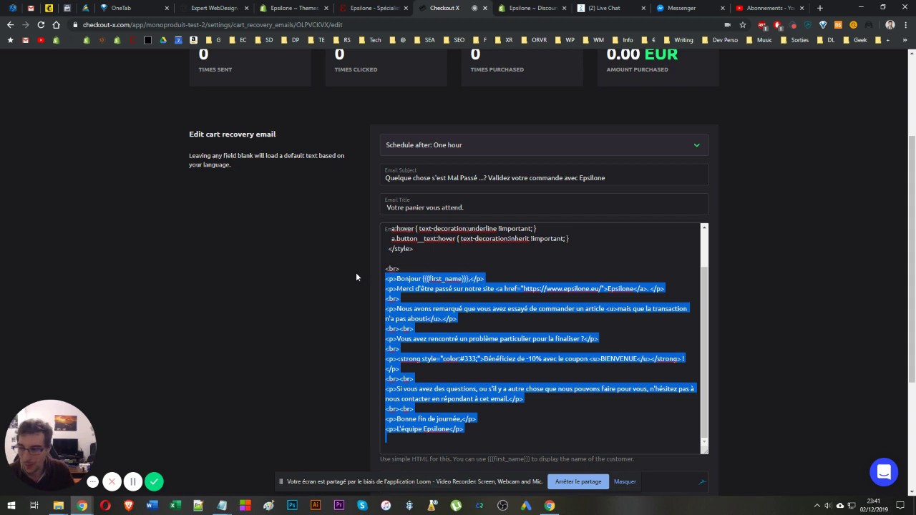
{"action": "left_click", "coordinate": [413, 276]}
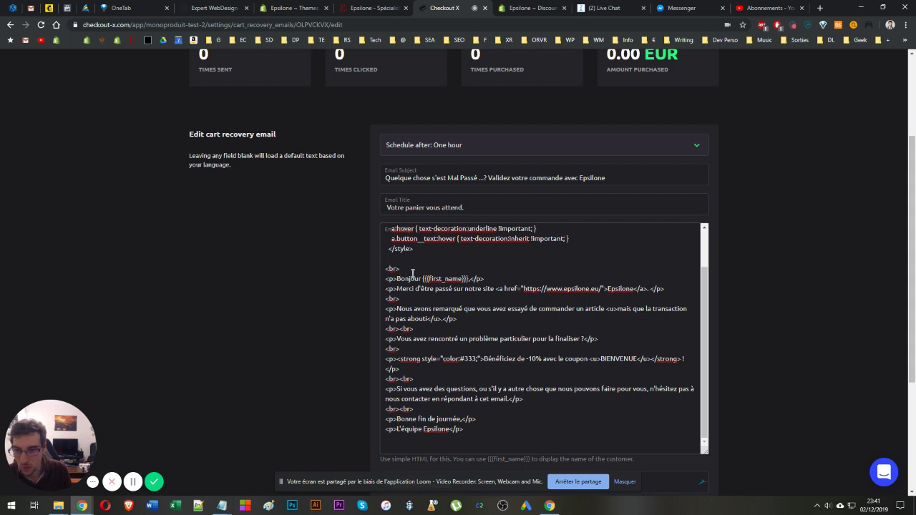
{"action": "left_click_drag", "start_coordinate": [413, 272], "coordinate": [387, 267]}
{"action": "left_click_drag", "start_coordinate": [402, 299], "coordinate": [384, 298]}
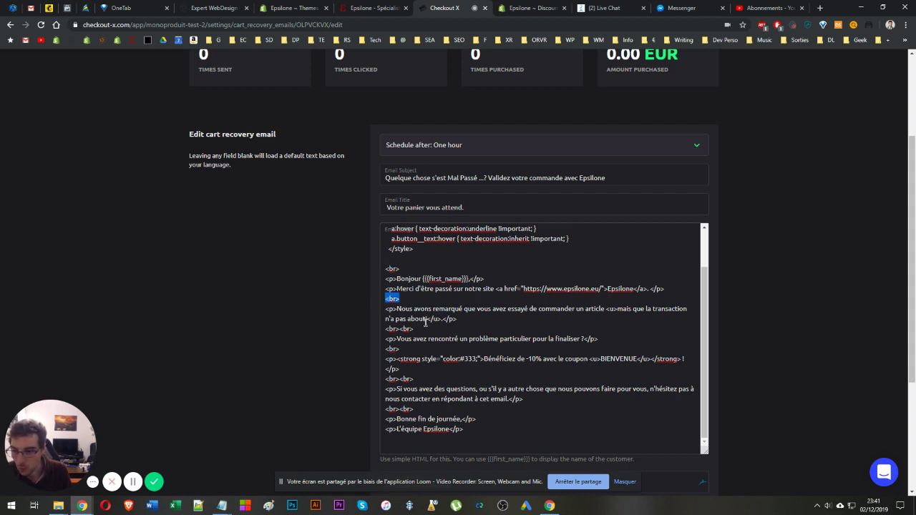
{"action": "left_click_drag", "start_coordinate": [465, 319], "coordinate": [369, 304]}
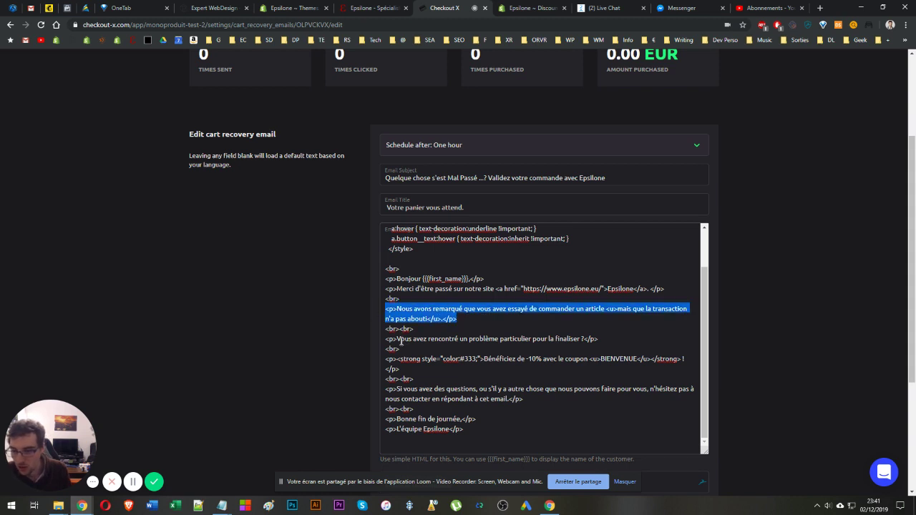
{"action": "left_click_drag", "start_coordinate": [395, 339], "coordinate": [386, 340]}
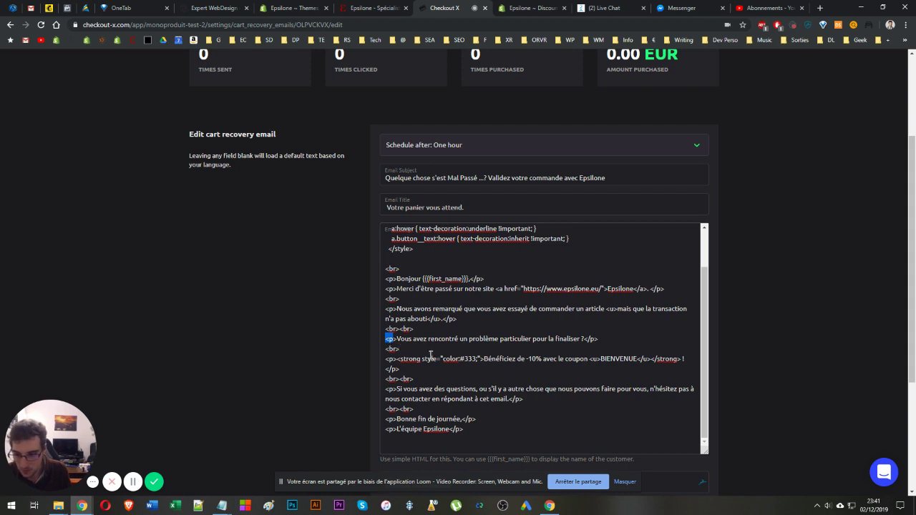
{"action": "left_click_drag", "start_coordinate": [461, 358], "coordinate": [499, 352]}
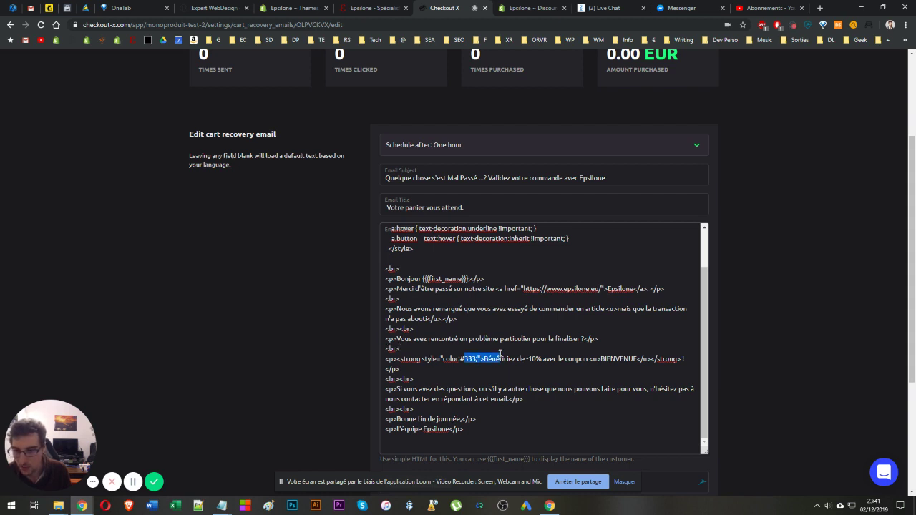
{"action": "double_click", "coordinate": [470, 357]}
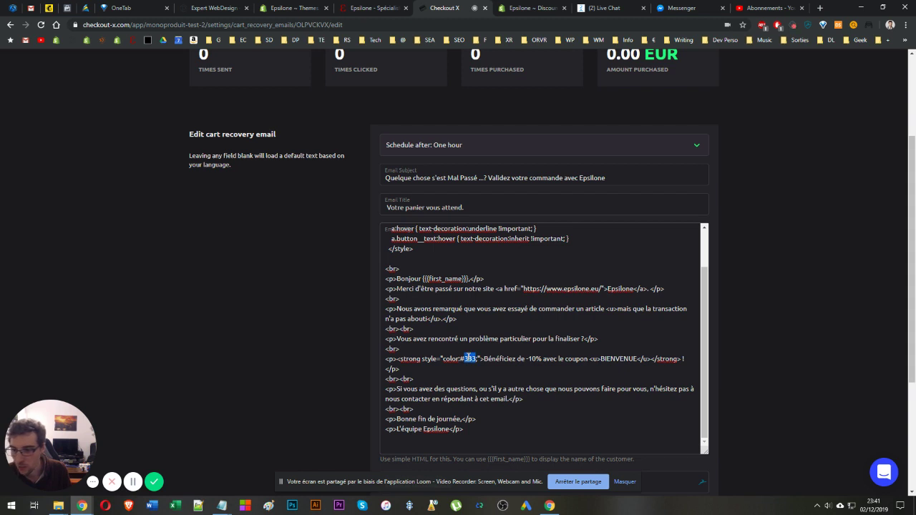
{"action": "left_click_drag", "start_coordinate": [398, 358], "coordinate": [476, 358]}
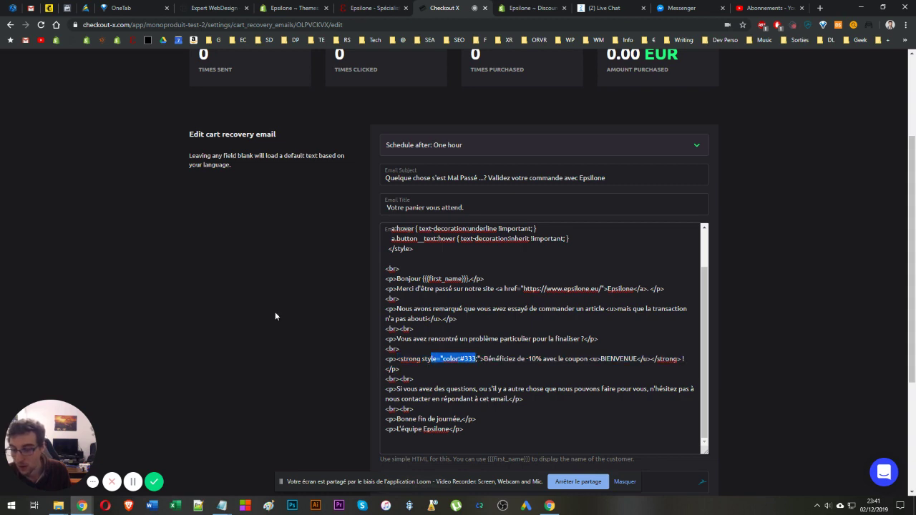
{"action": "scroll", "coordinate": [286, 329], "scroll_direction": "up", "scroll_amount": 3}
- Open the first email's edit form and return to the Cart Recovery list
{"action": "left_click", "coordinate": [10, 25]}
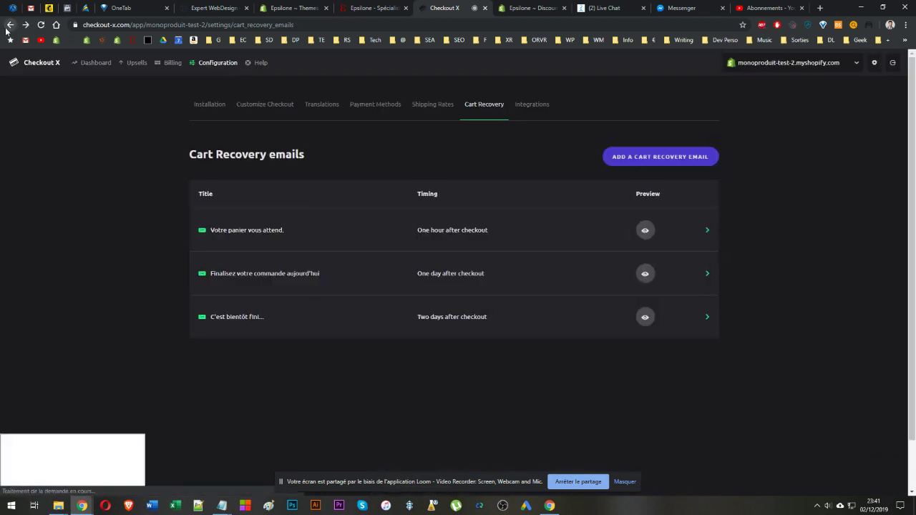
{"action": "left_click", "coordinate": [647, 233]}
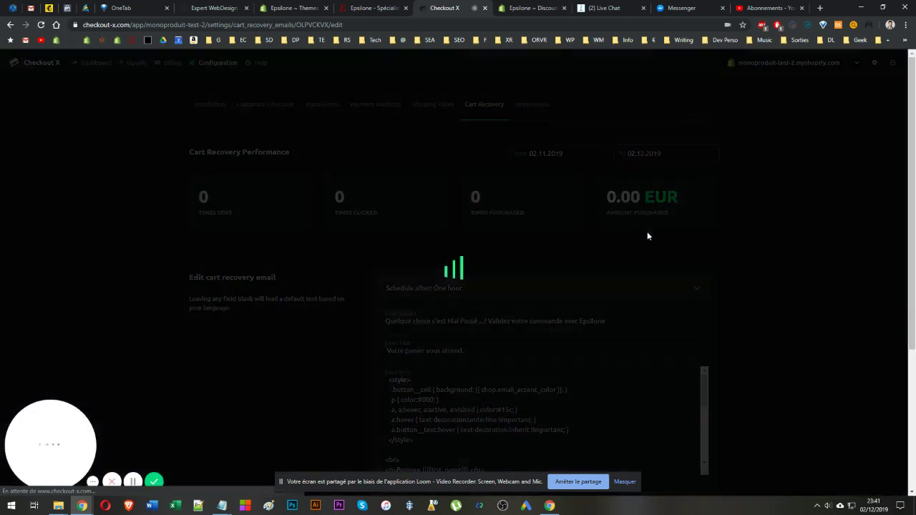
{"action": "key", "text": "alt+Left"}
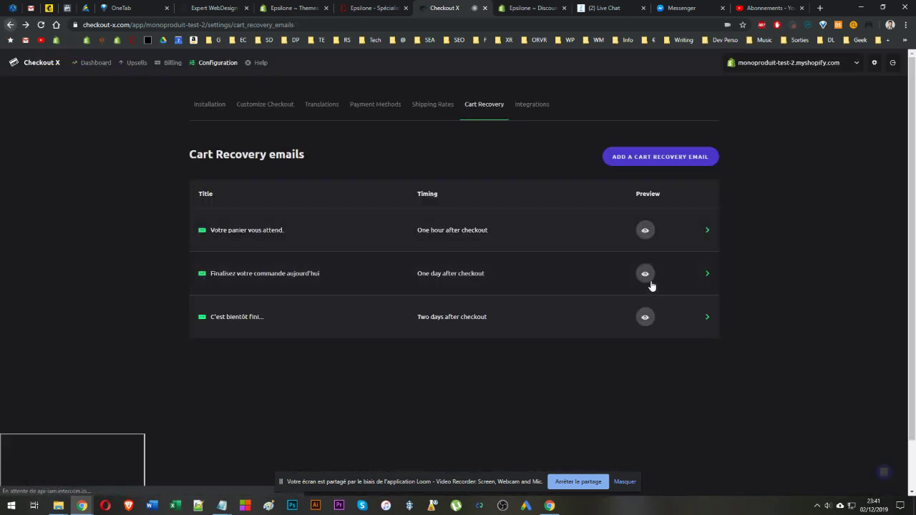
- Preview 'Votre panier vous attend.', highlight its BIENVENUE -10% coupon line, and go back to the list
{"action": "left_click", "coordinate": [647, 231]}
{"action": "scroll", "coordinate": [457, 264], "scroll_direction": "down", "scroll_amount": 2}
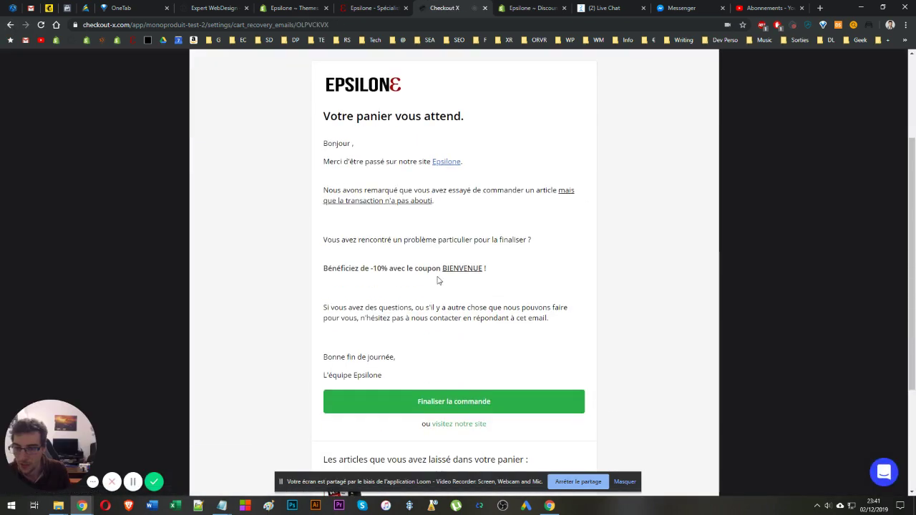
{"action": "triple_click", "coordinate": [424, 269]}
{"action": "left_click", "coordinate": [426, 296]}
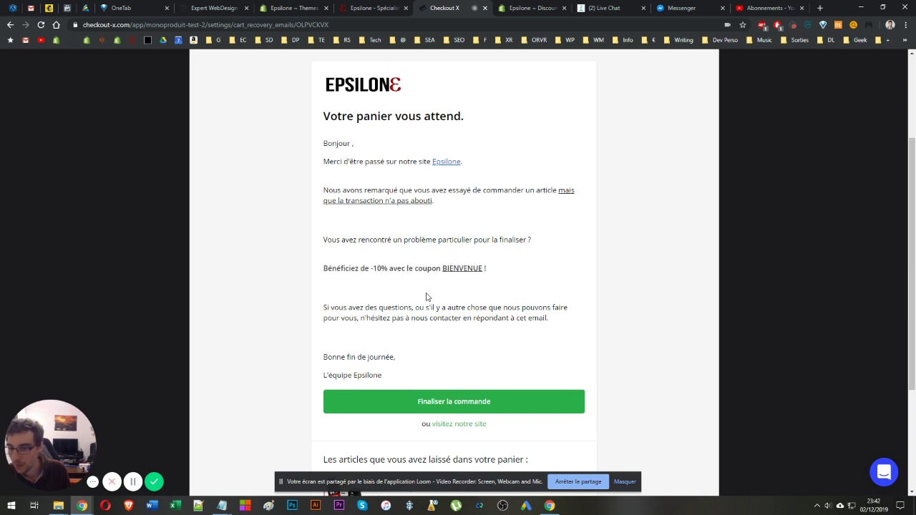
{"action": "left_click", "coordinate": [10, 26]}
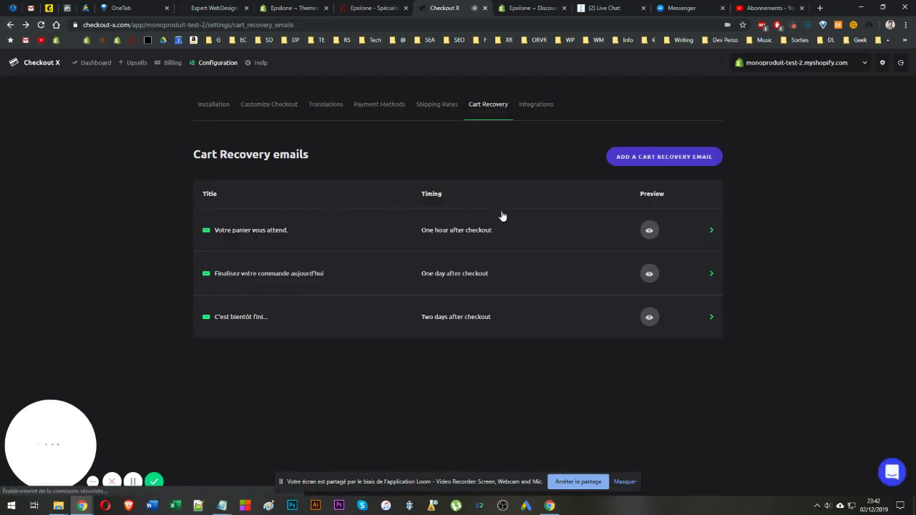
- Open the one-hour 'Votre panier vous attend.' email and stretch the Email Body box taller
{"action": "left_click", "coordinate": [649, 230]}
{"action": "scroll", "coordinate": [505, 221], "scroll_direction": "down", "scroll_amount": 2}
{"action": "scroll", "coordinate": [505, 222], "scroll_direction": "down", "scroll_amount": 2}
{"action": "scroll", "coordinate": [344, 288], "scroll_direction": "up", "scroll_amount": 2}
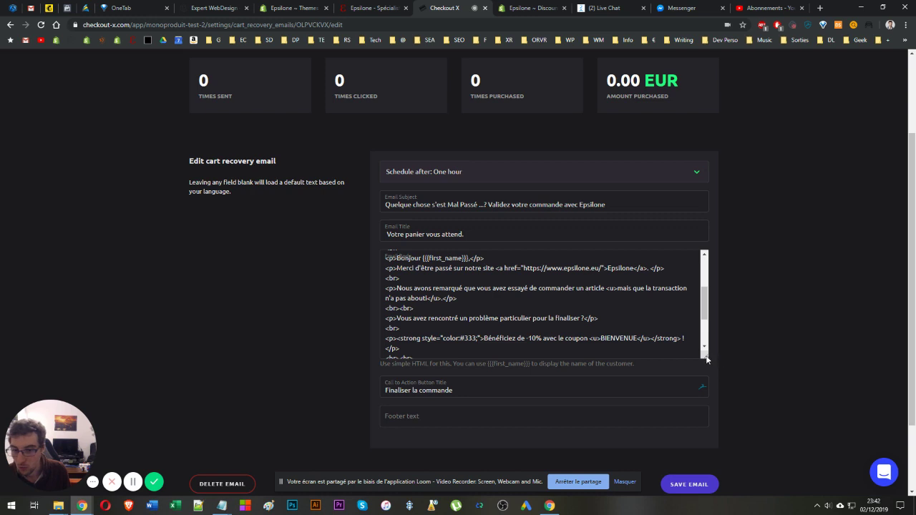
{"action": "left_click_drag", "start_coordinate": [713, 360], "coordinate": [708, 464]}
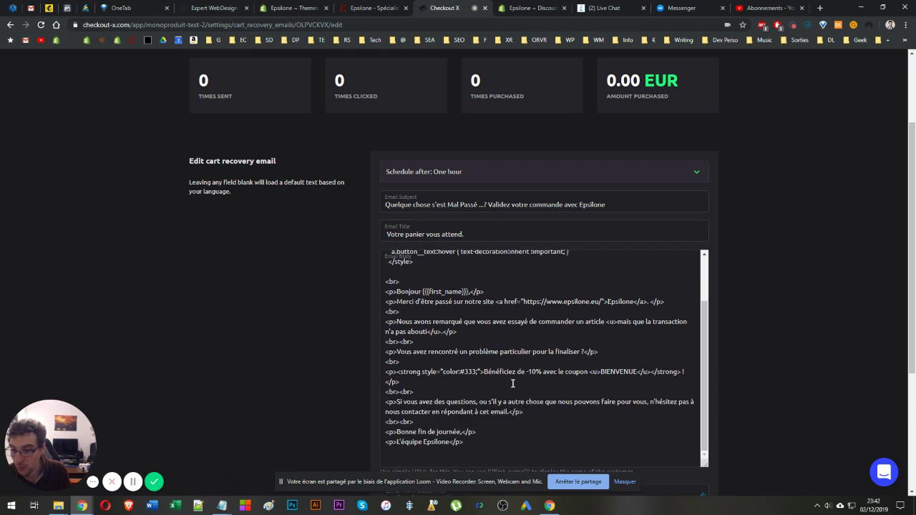
{"action": "left_click", "coordinate": [422, 293]}
{"action": "left_click_drag", "start_coordinate": [422, 292], "coordinate": [470, 296]}
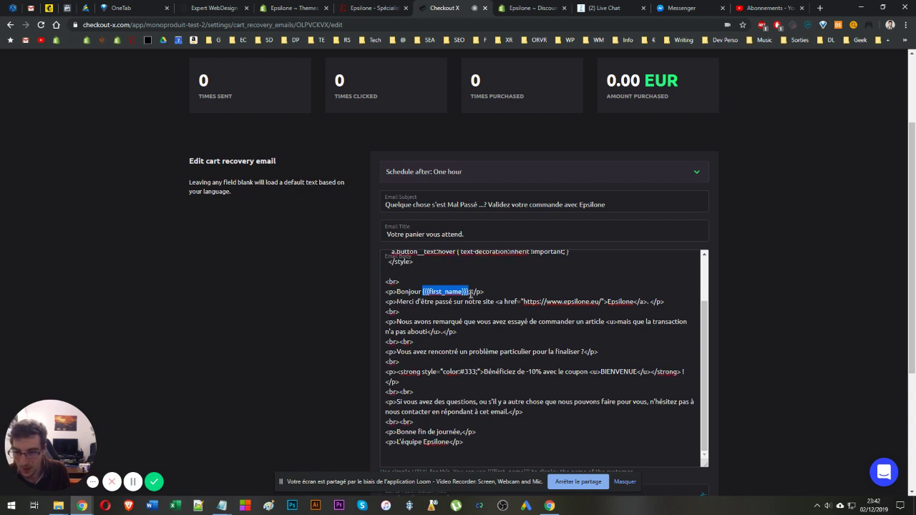
{"action": "double_click", "coordinate": [612, 302]}
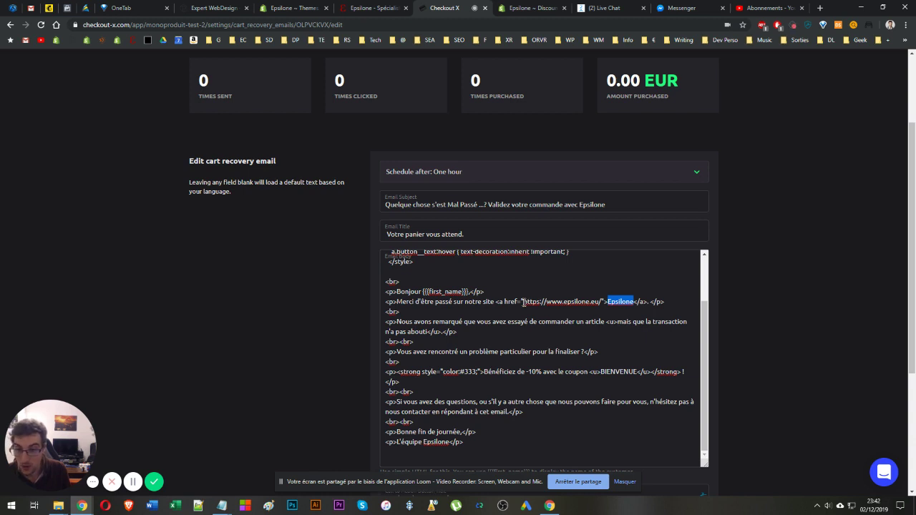
{"action": "left_click_drag", "start_coordinate": [522, 302], "coordinate": [595, 300]}
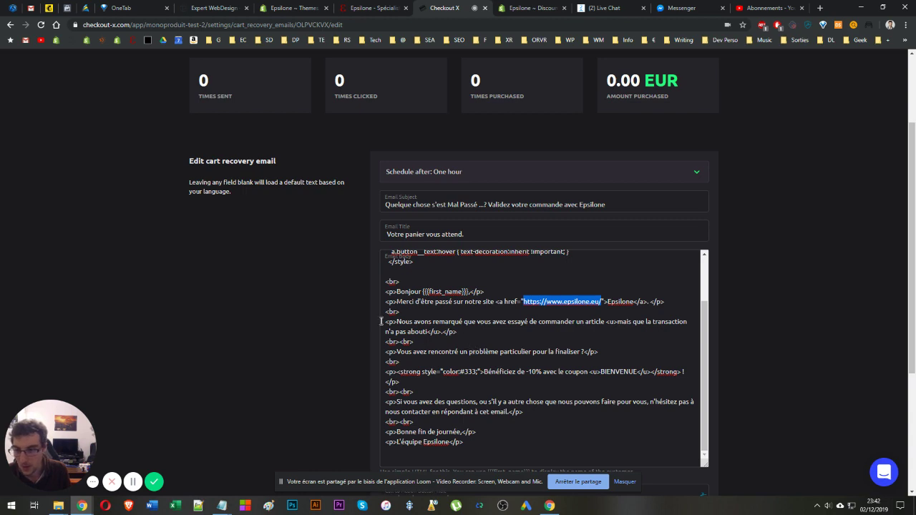
- Highlight the spacing lines above 'Bonne fin de journée' and the 'Si vous avez' paragraph
{"action": "scroll", "coordinate": [351, 303], "scroll_direction": "up", "scroll_amount": 2}
{"action": "scroll", "coordinate": [350, 302], "scroll_direction": "down", "scroll_amount": 3}
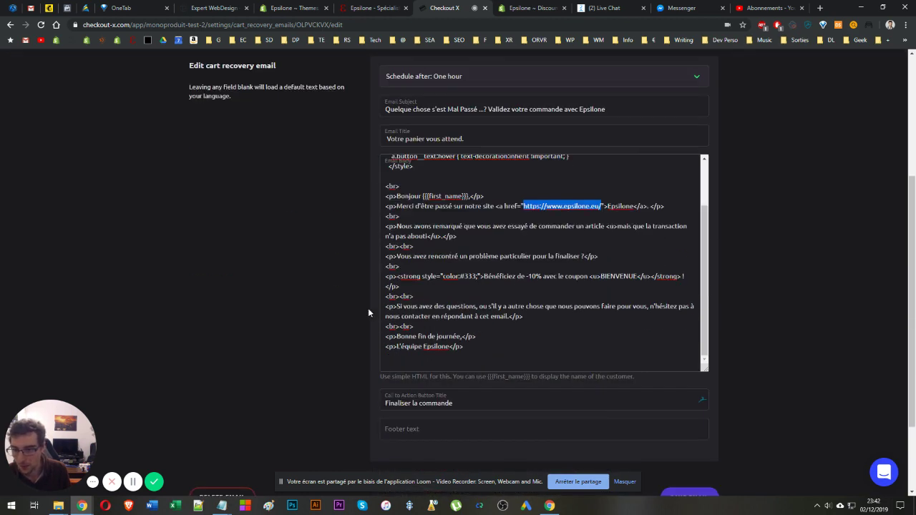
{"action": "left_click_drag", "start_coordinate": [413, 326], "coordinate": [380, 331]}
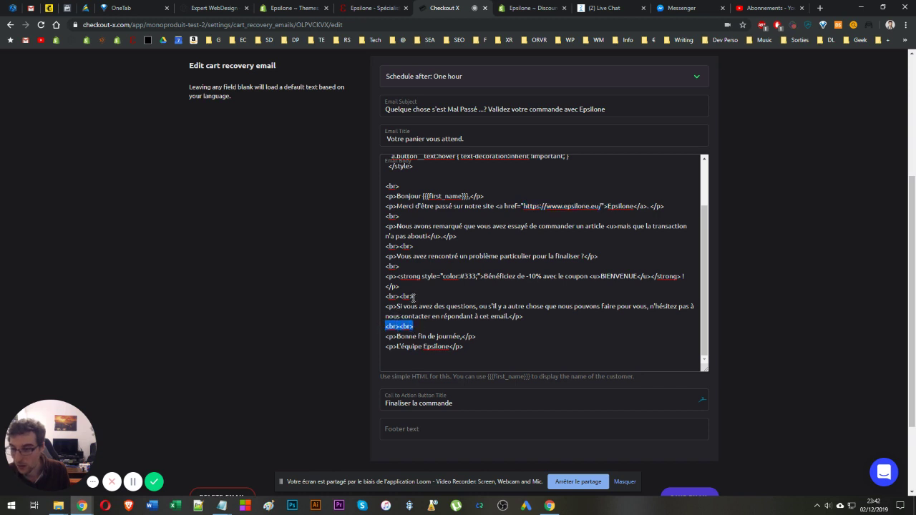
{"action": "left_click_drag", "start_coordinate": [414, 297], "coordinate": [369, 297]}
{"action": "key", "text": "Right"}
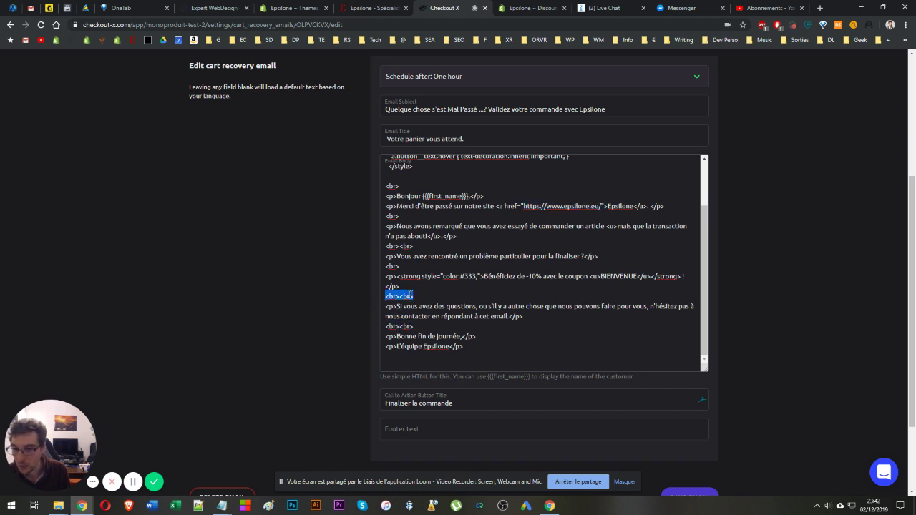
{"action": "scroll", "coordinate": [311, 335], "scroll_direction": "down", "scroll_amount": 1}
{"action": "scroll", "coordinate": [311, 335], "scroll_direction": "up", "scroll_amount": 4}
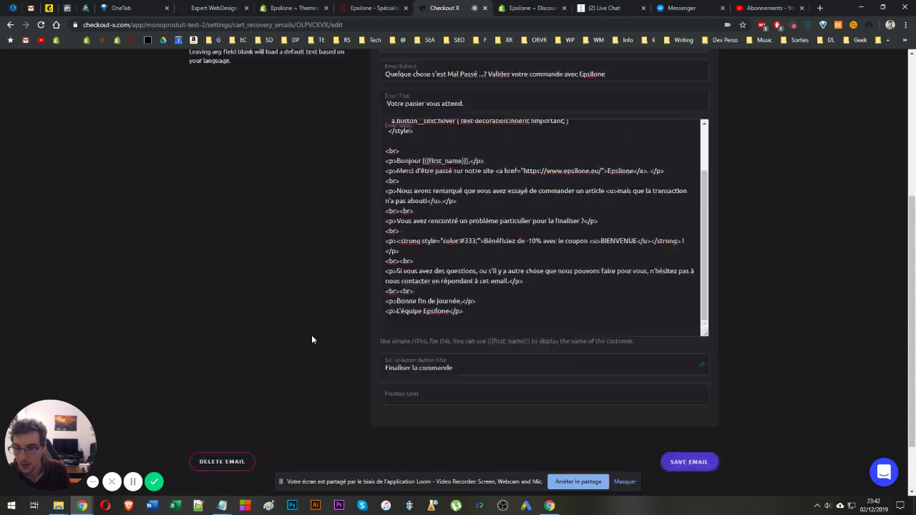
- Compare the body HTML with the MAIL #1 draft in Notepad, then return to the editor
{"action": "key", "text": "alt+Tab"}
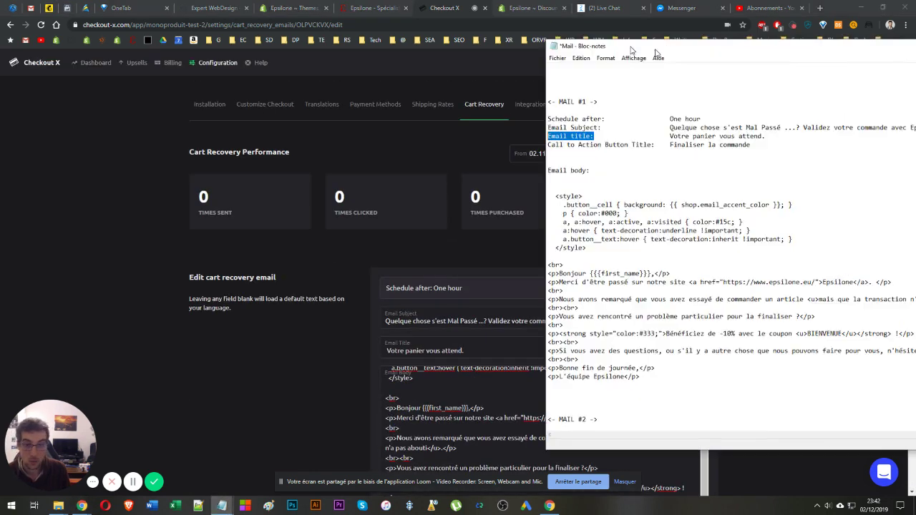
{"action": "left_click_drag", "start_coordinate": [539, 378], "coordinate": [363, 190]}
{"action": "scroll", "coordinate": [539, 262], "scroll_direction": "down", "scroll_amount": 7}
{"action": "left_click", "coordinate": [255, 376]}
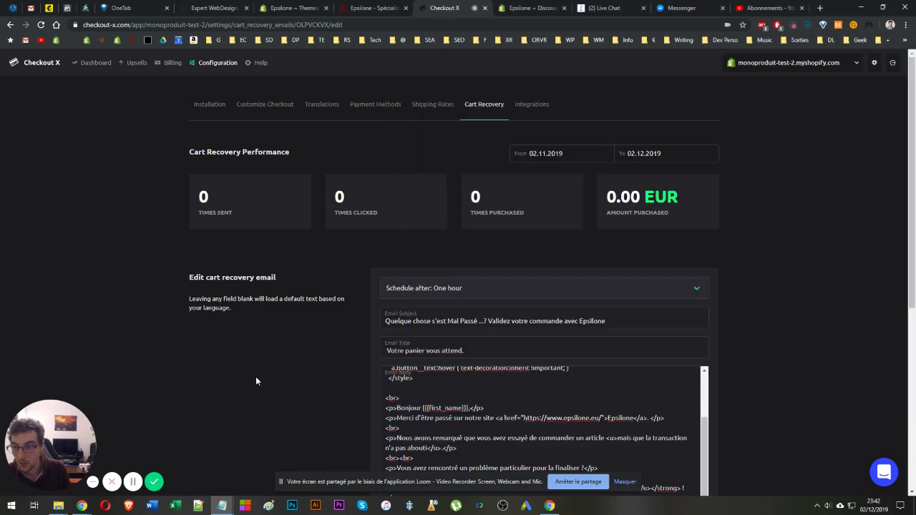
- Open the 'One day after checkout' email and scroll through its Email Body HTML
{"action": "left_click", "coordinate": [9, 26]}
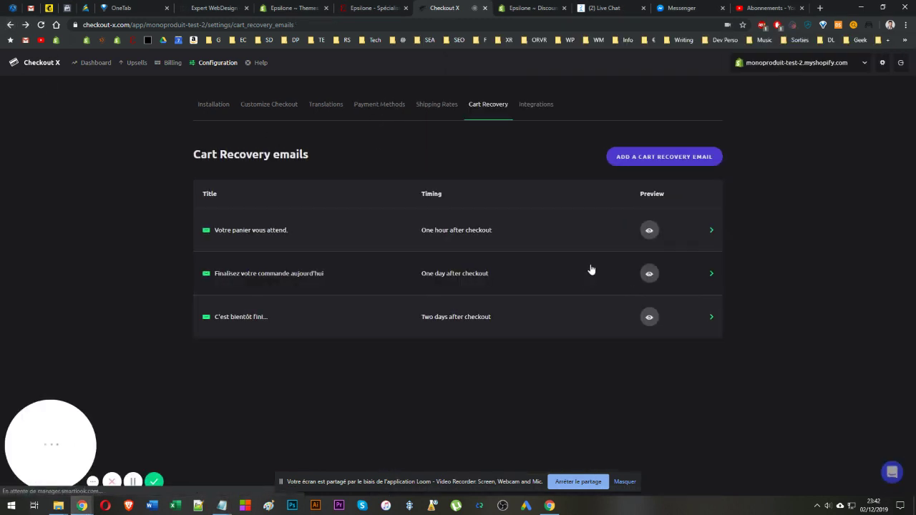
{"action": "left_click", "coordinate": [463, 278]}
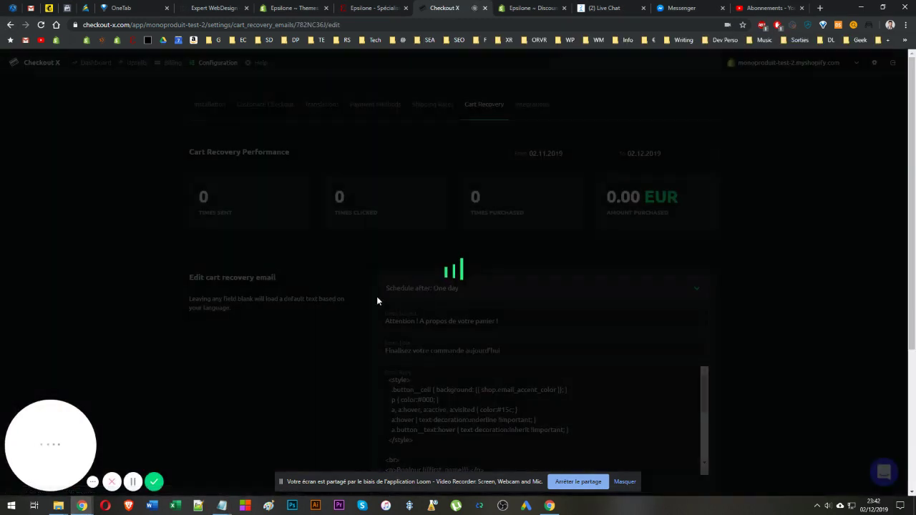
{"action": "scroll", "coordinate": [315, 299], "scroll_direction": "down", "scroll_amount": 2}
{"action": "left_click_drag", "start_coordinate": [444, 297], "coordinate": [333, 235]}
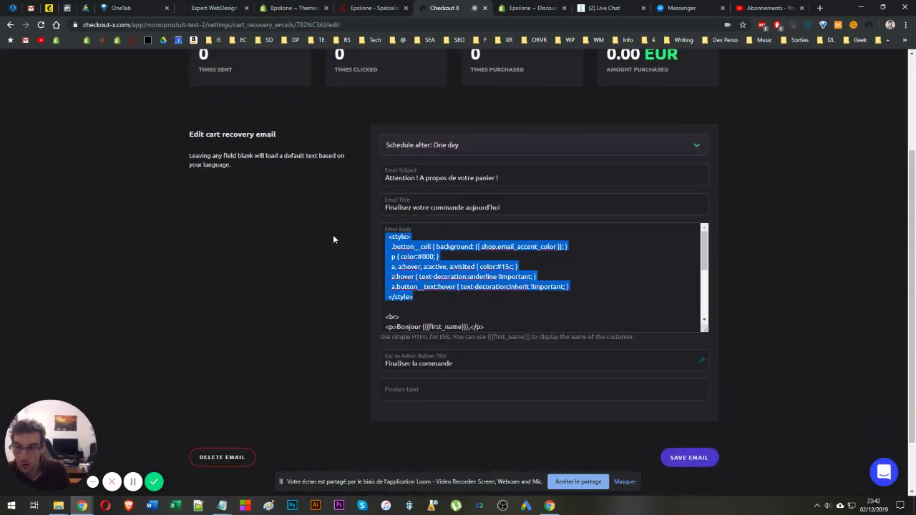
{"action": "scroll", "coordinate": [486, 279], "scroll_direction": "down", "scroll_amount": 1}
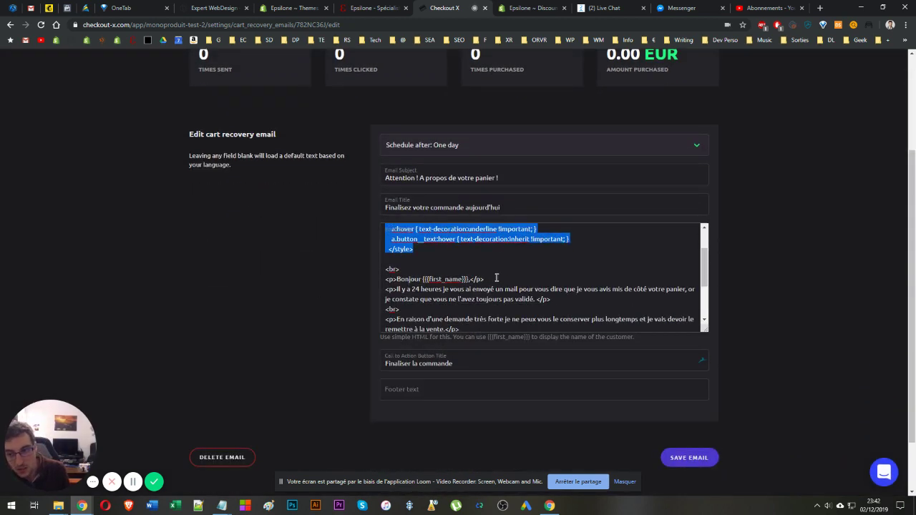
{"action": "scroll", "coordinate": [494, 277], "scroll_direction": "down", "scroll_amount": 1}
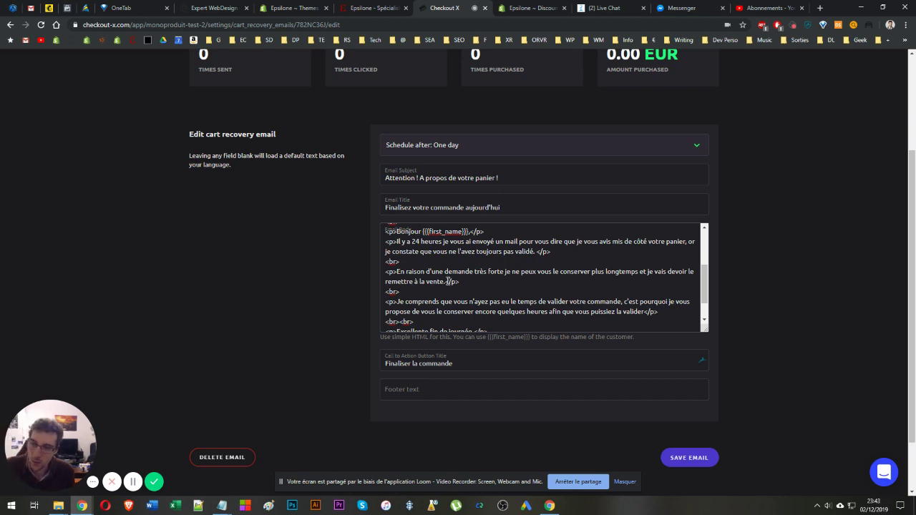
{"action": "scroll", "coordinate": [447, 281], "scroll_direction": "down", "scroll_amount": 1}
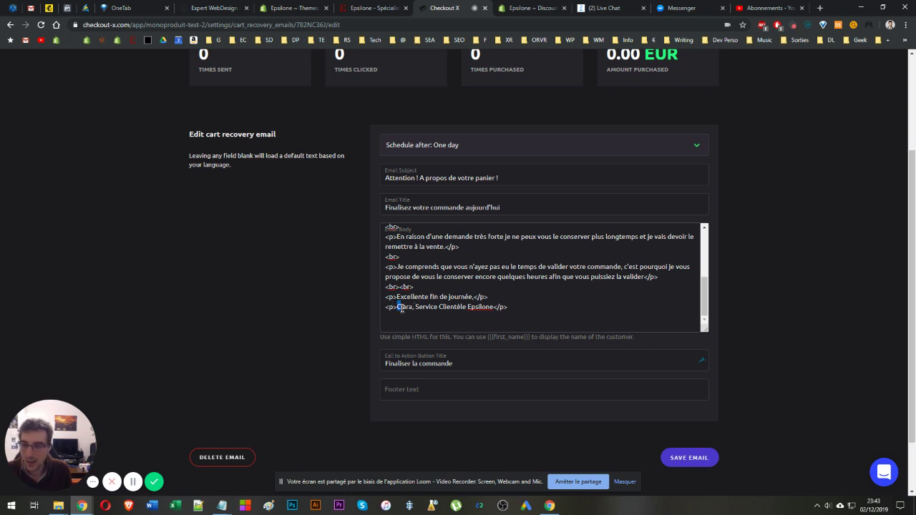
- Highlight the closing 'Excellente fin de journée' and signature lines, then return to the Cart Recovery list
{"action": "left_click_drag", "start_coordinate": [397, 307], "coordinate": [441, 307]}
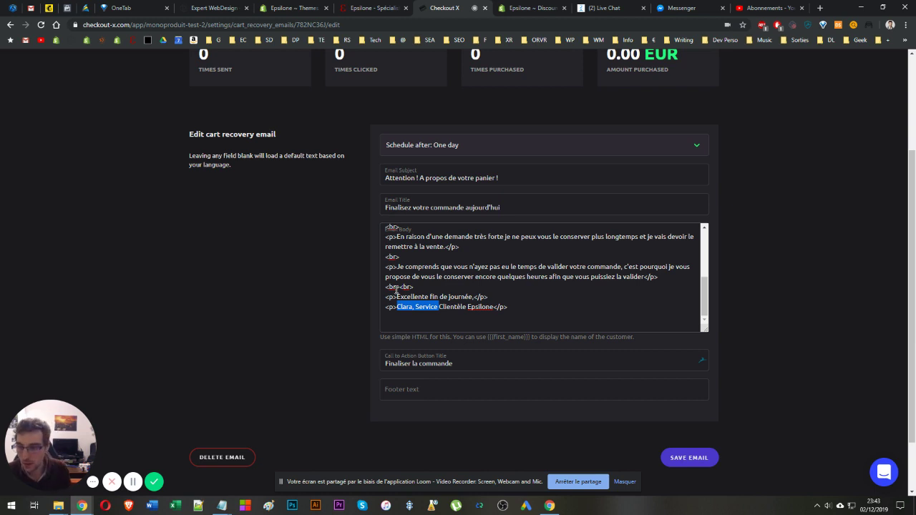
{"action": "left_click_drag", "start_coordinate": [397, 296], "coordinate": [473, 299]}
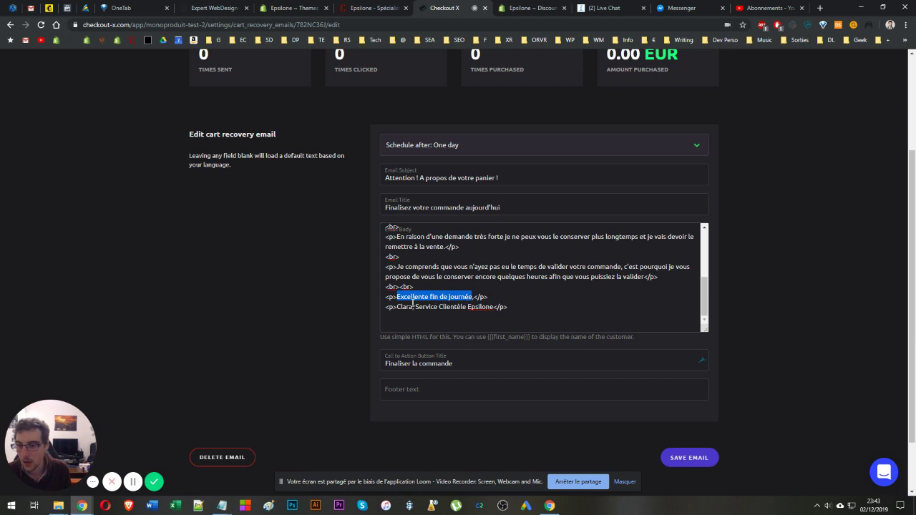
{"action": "left_click_drag", "start_coordinate": [396, 306], "coordinate": [494, 305]}
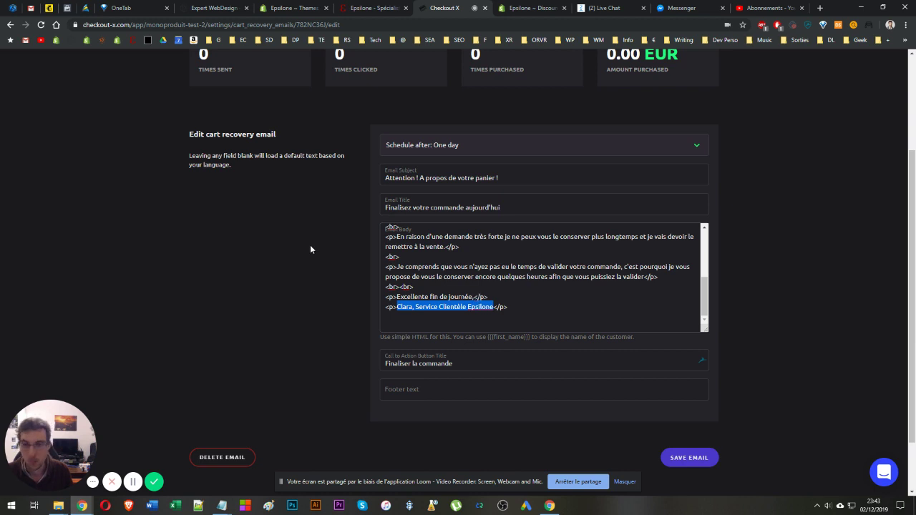
{"action": "scroll", "coordinate": [310, 249], "scroll_direction": "up", "scroll_amount": 2}
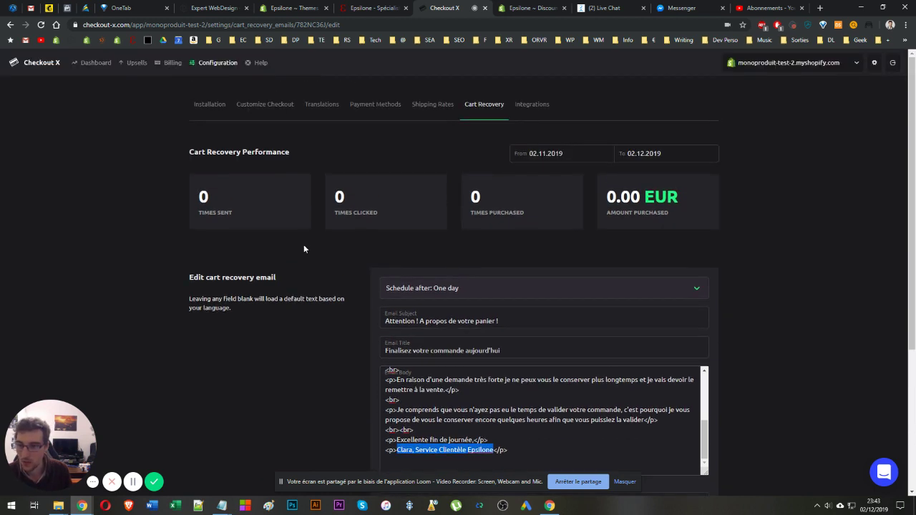
{"action": "left_click", "coordinate": [475, 109]}
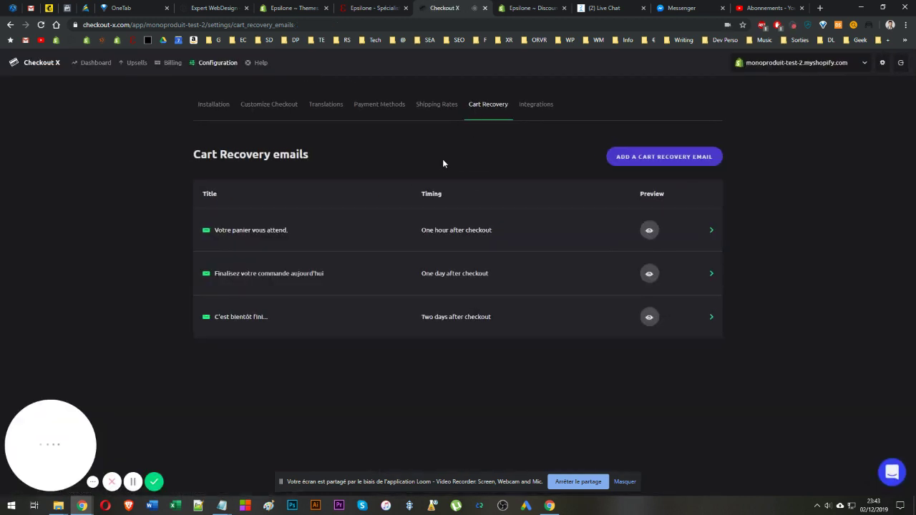